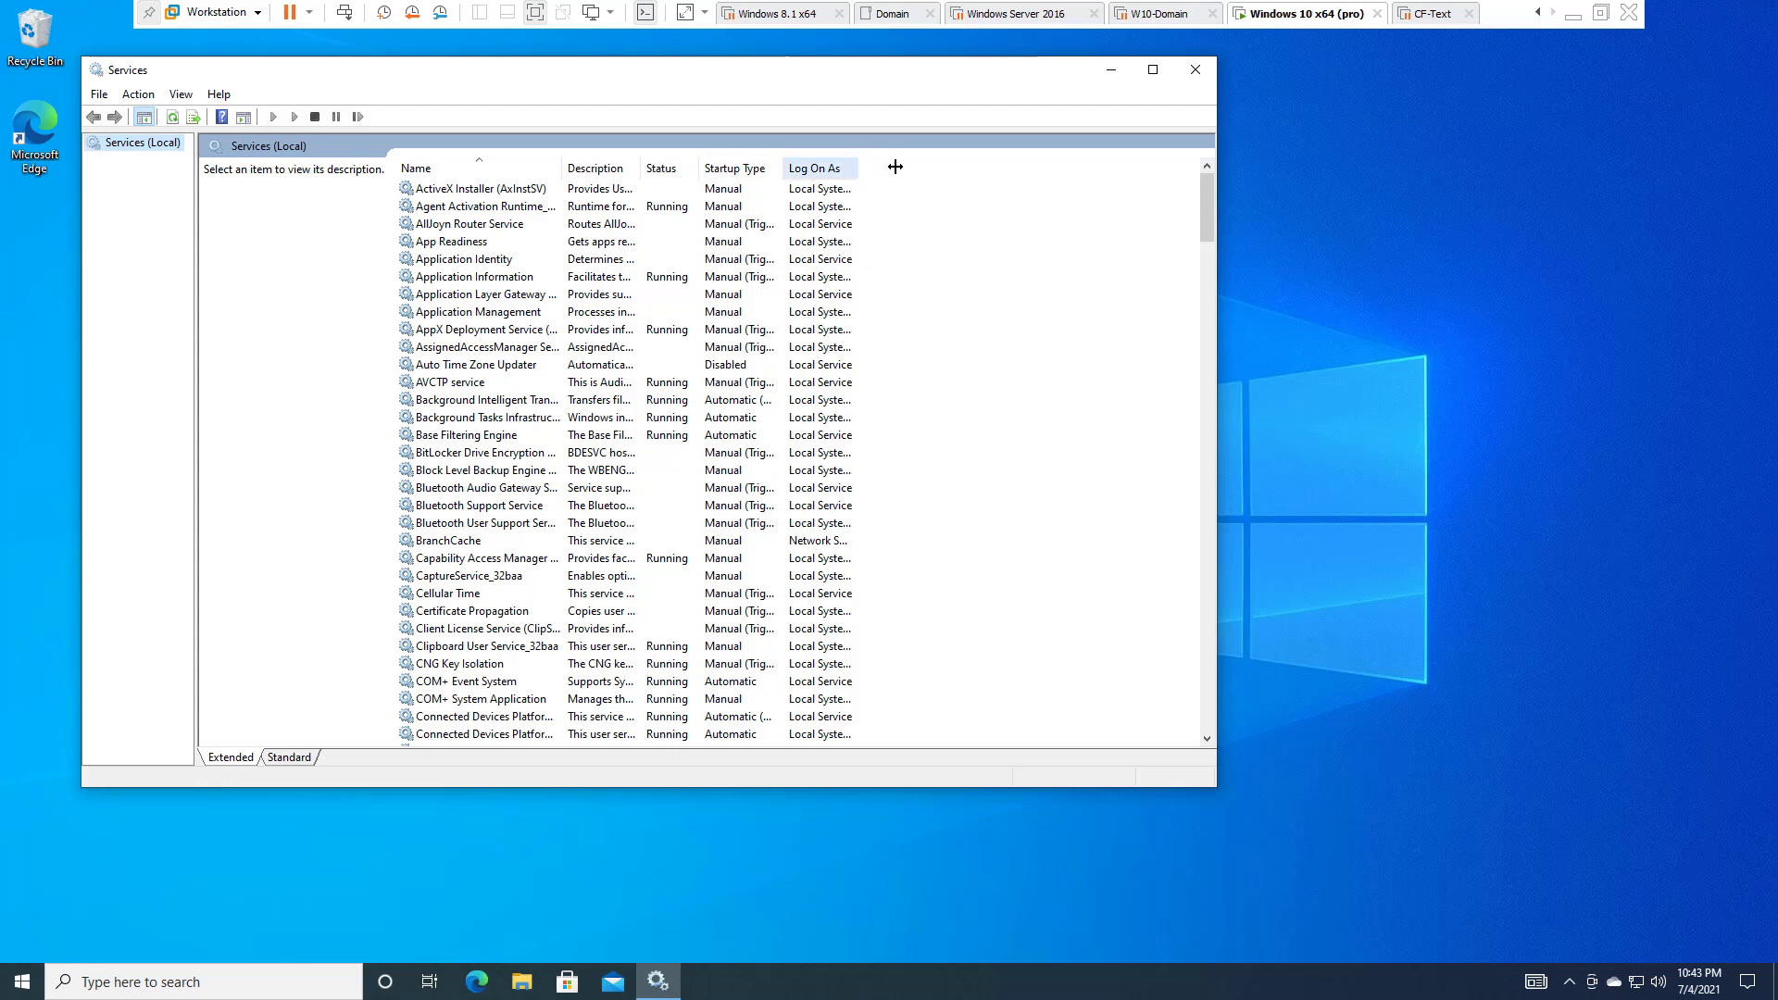
- Sort the services in descending order of Log On As and examine the Network Service and Local System entries
click(827, 170)
click(827, 170)
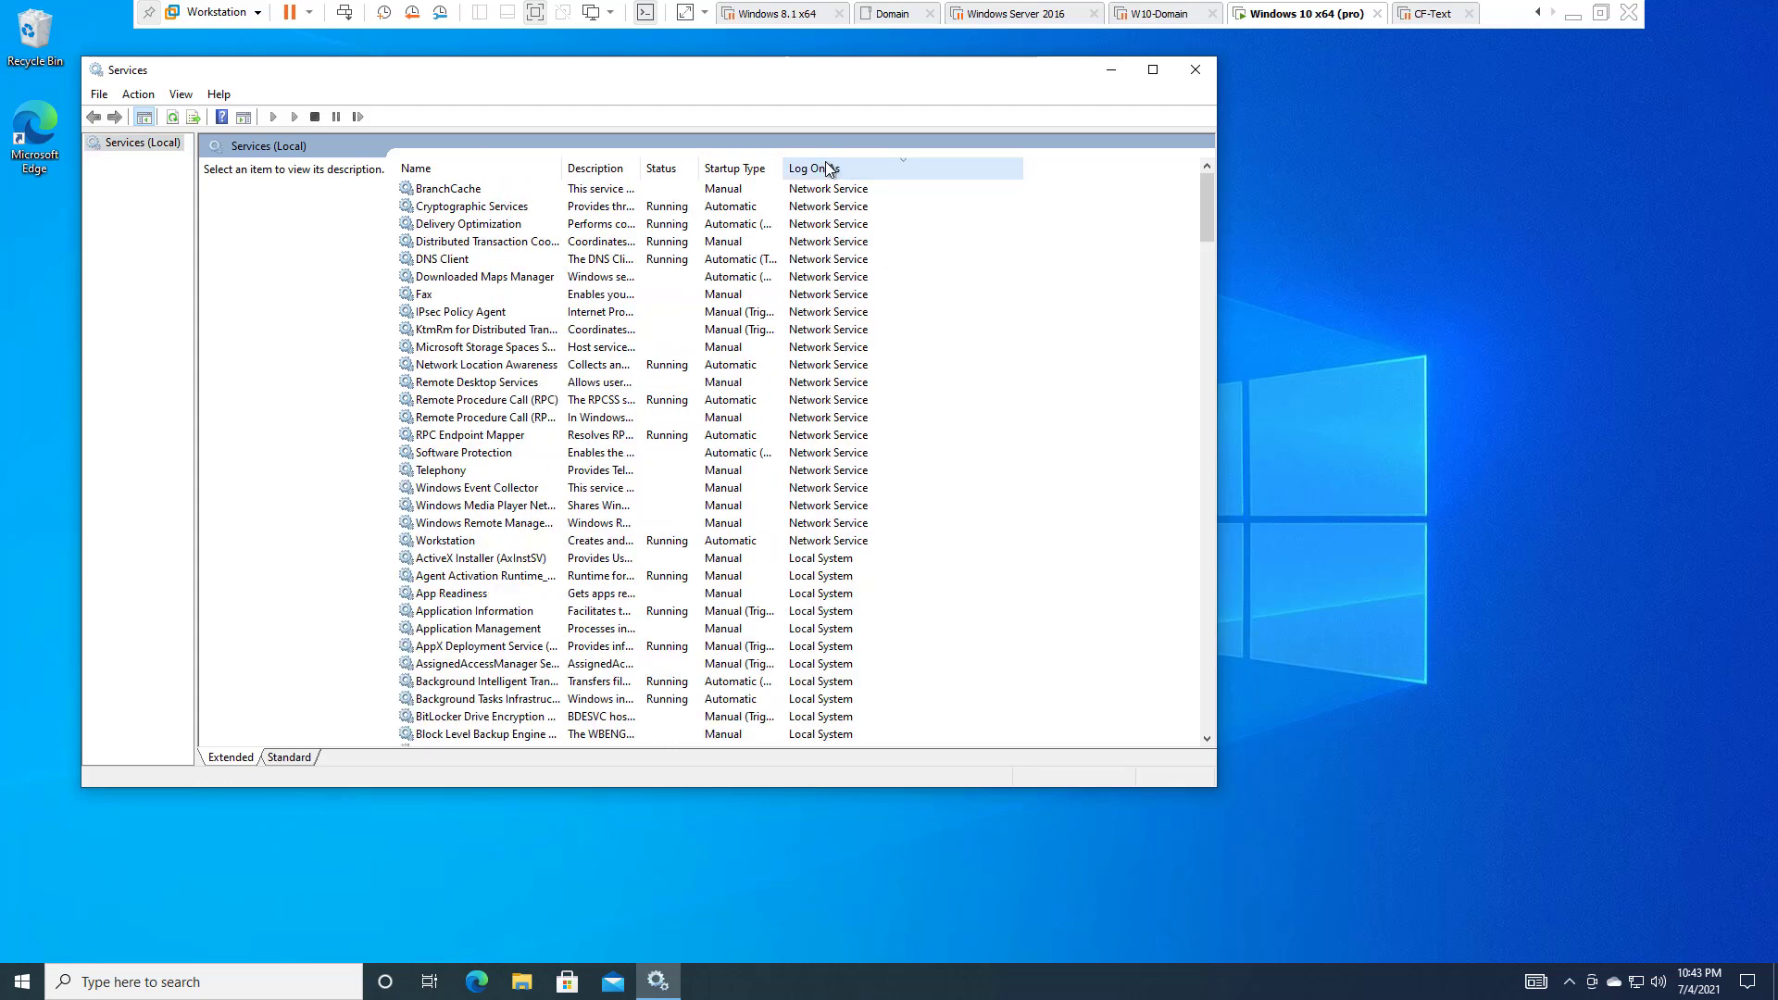
click(844, 575)
click(833, 561)
click(827, 544)
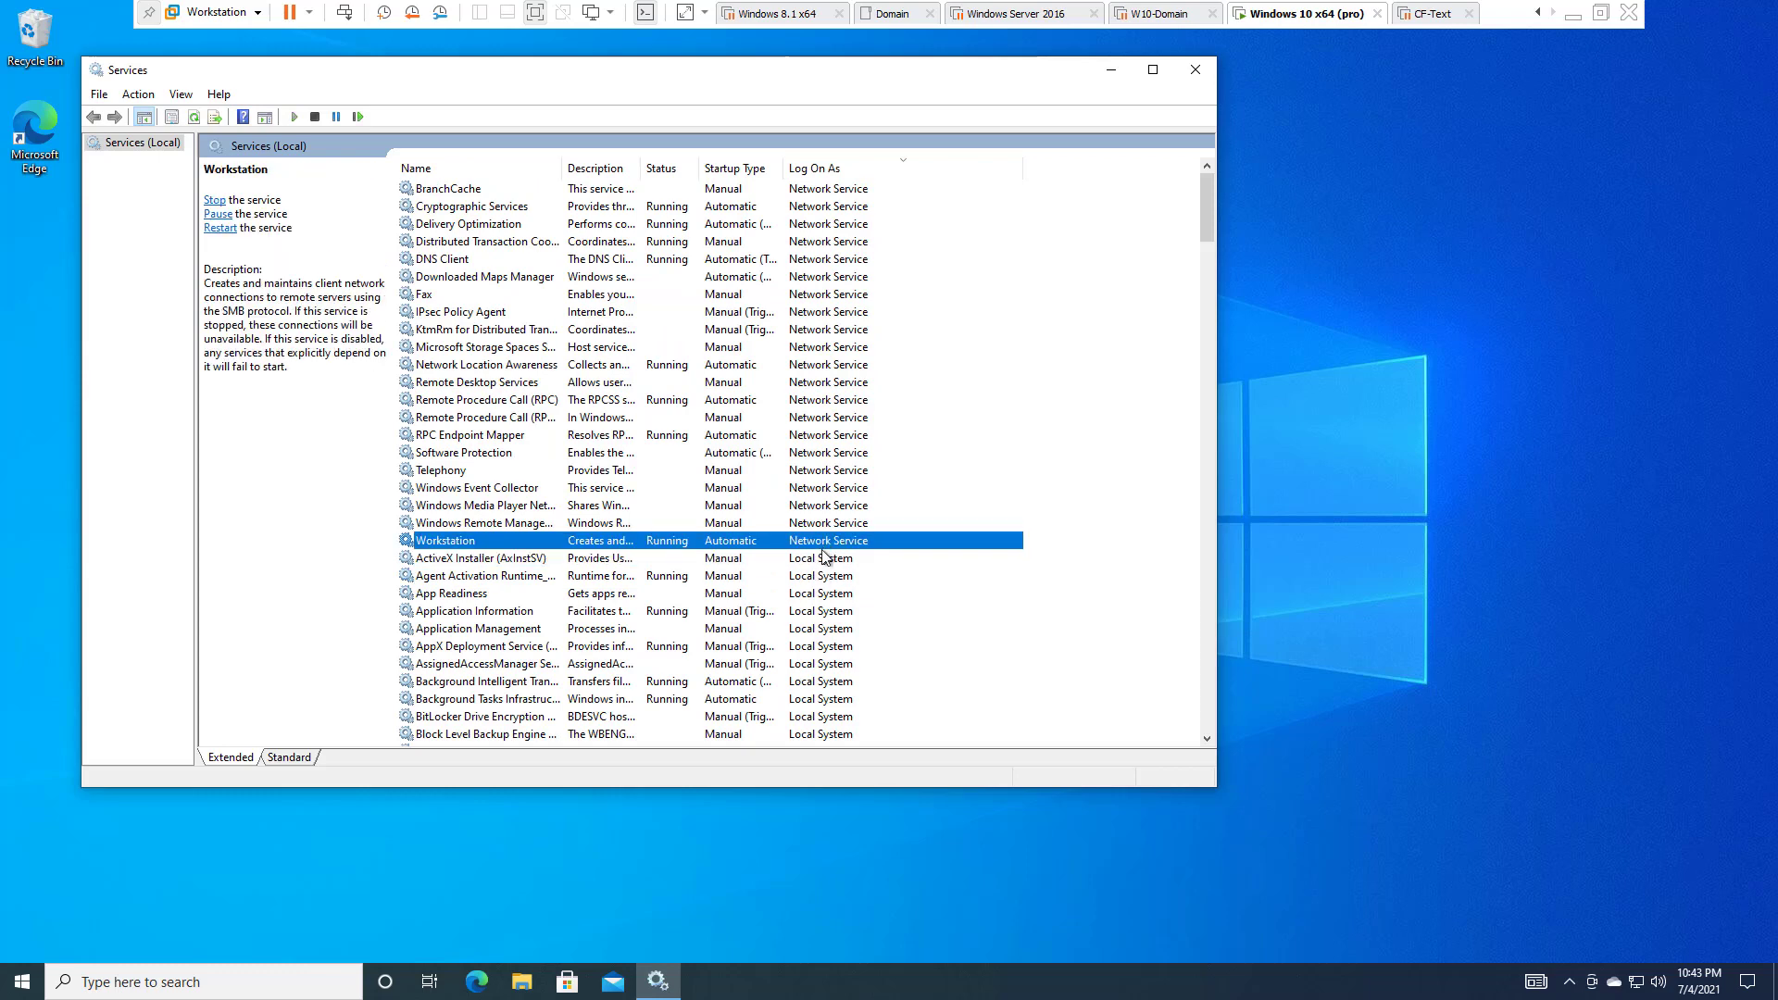
- Sort the services list by name and open the properties of the Microsoft Passport service
click(429, 169)
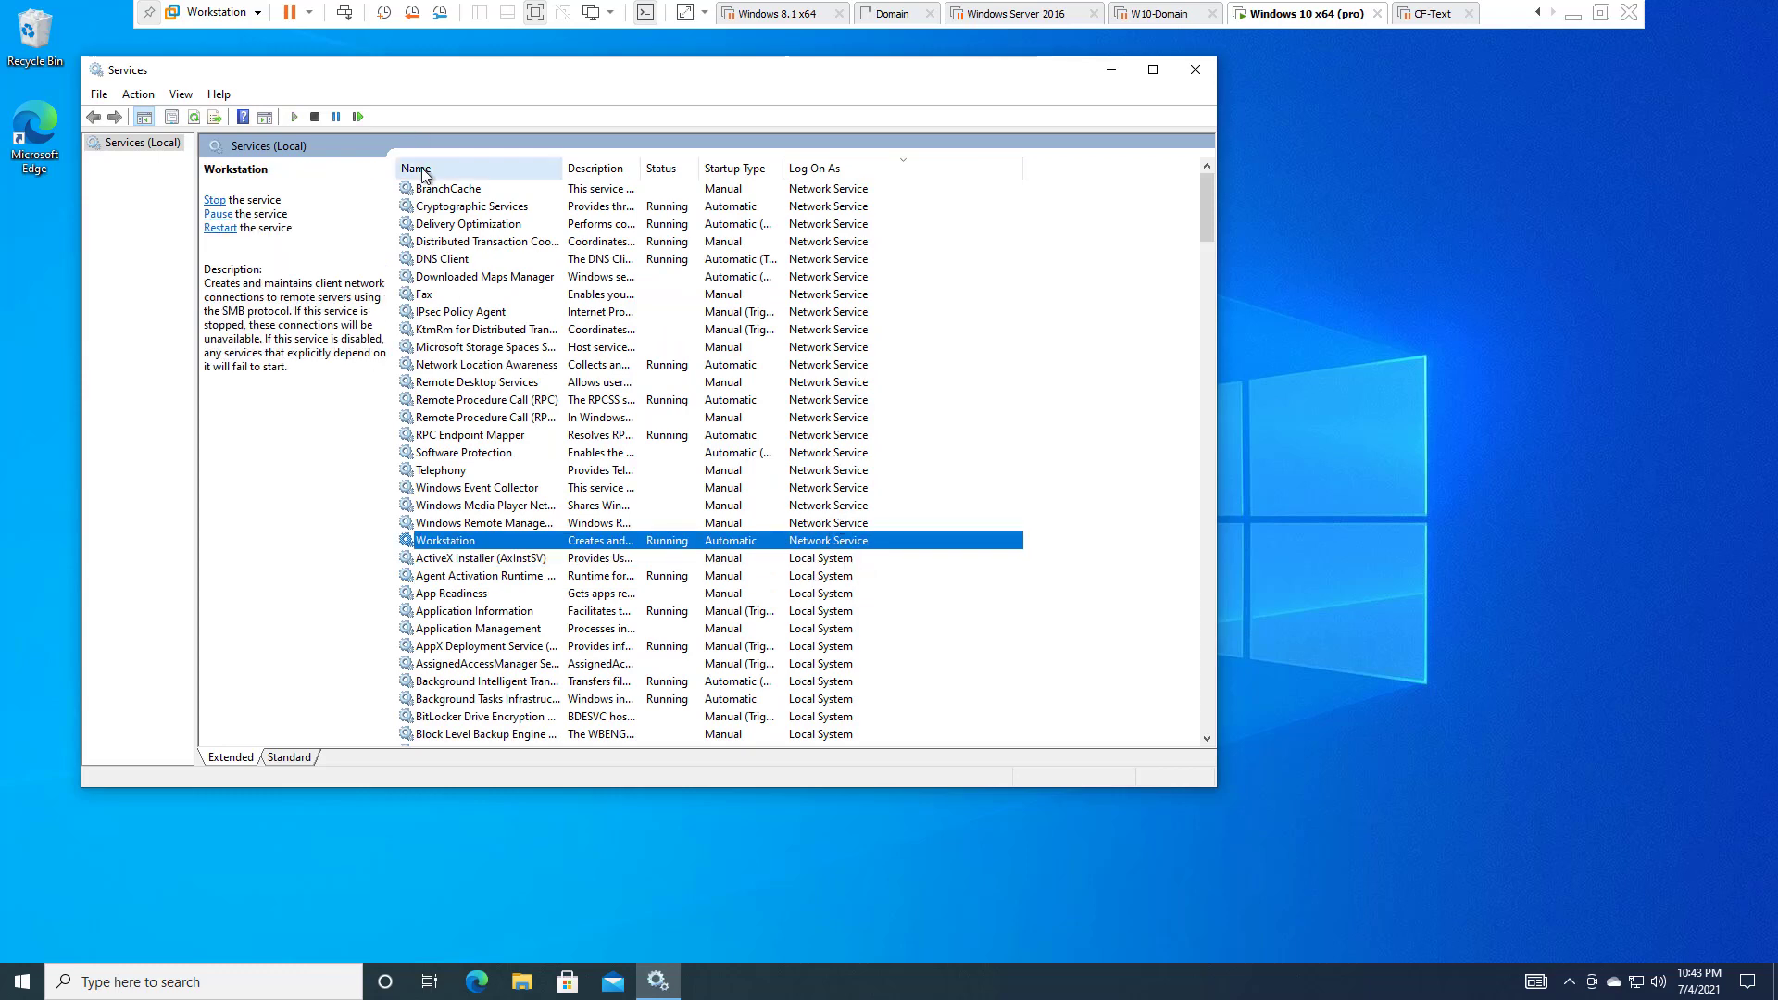
scroll(518, 318, down, 1)
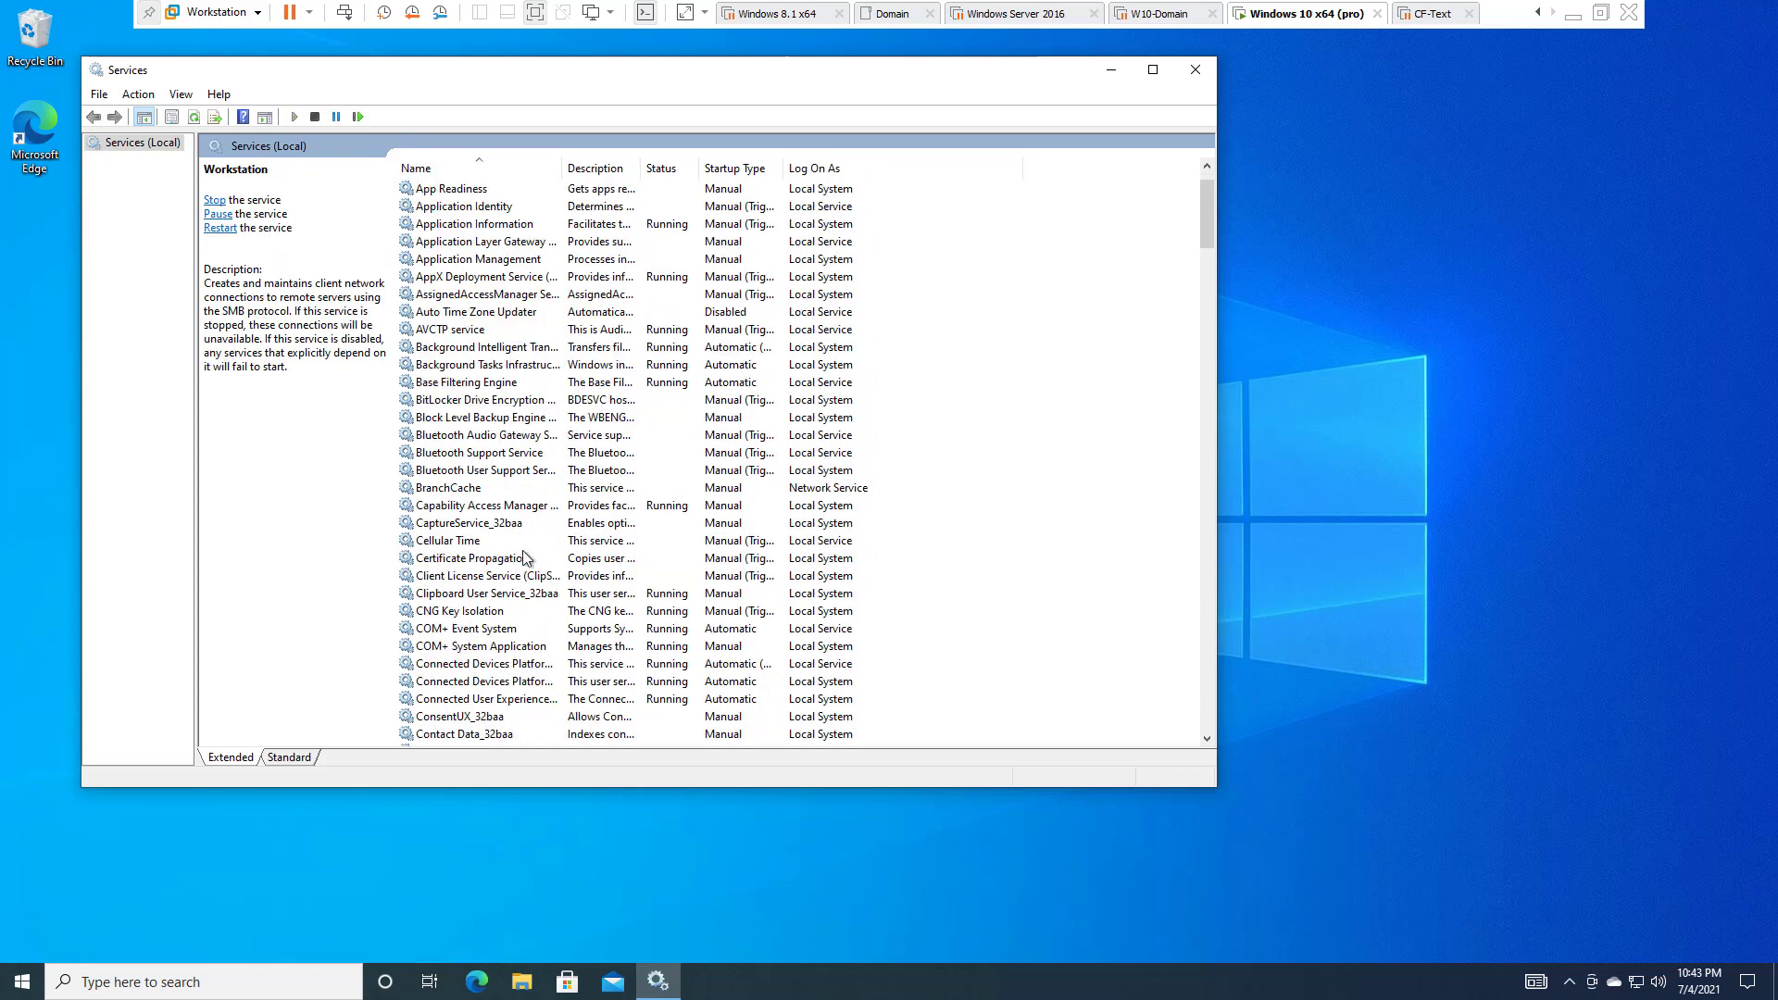
scroll(530, 556, down, 10)
scroll(530, 556, down, 20)
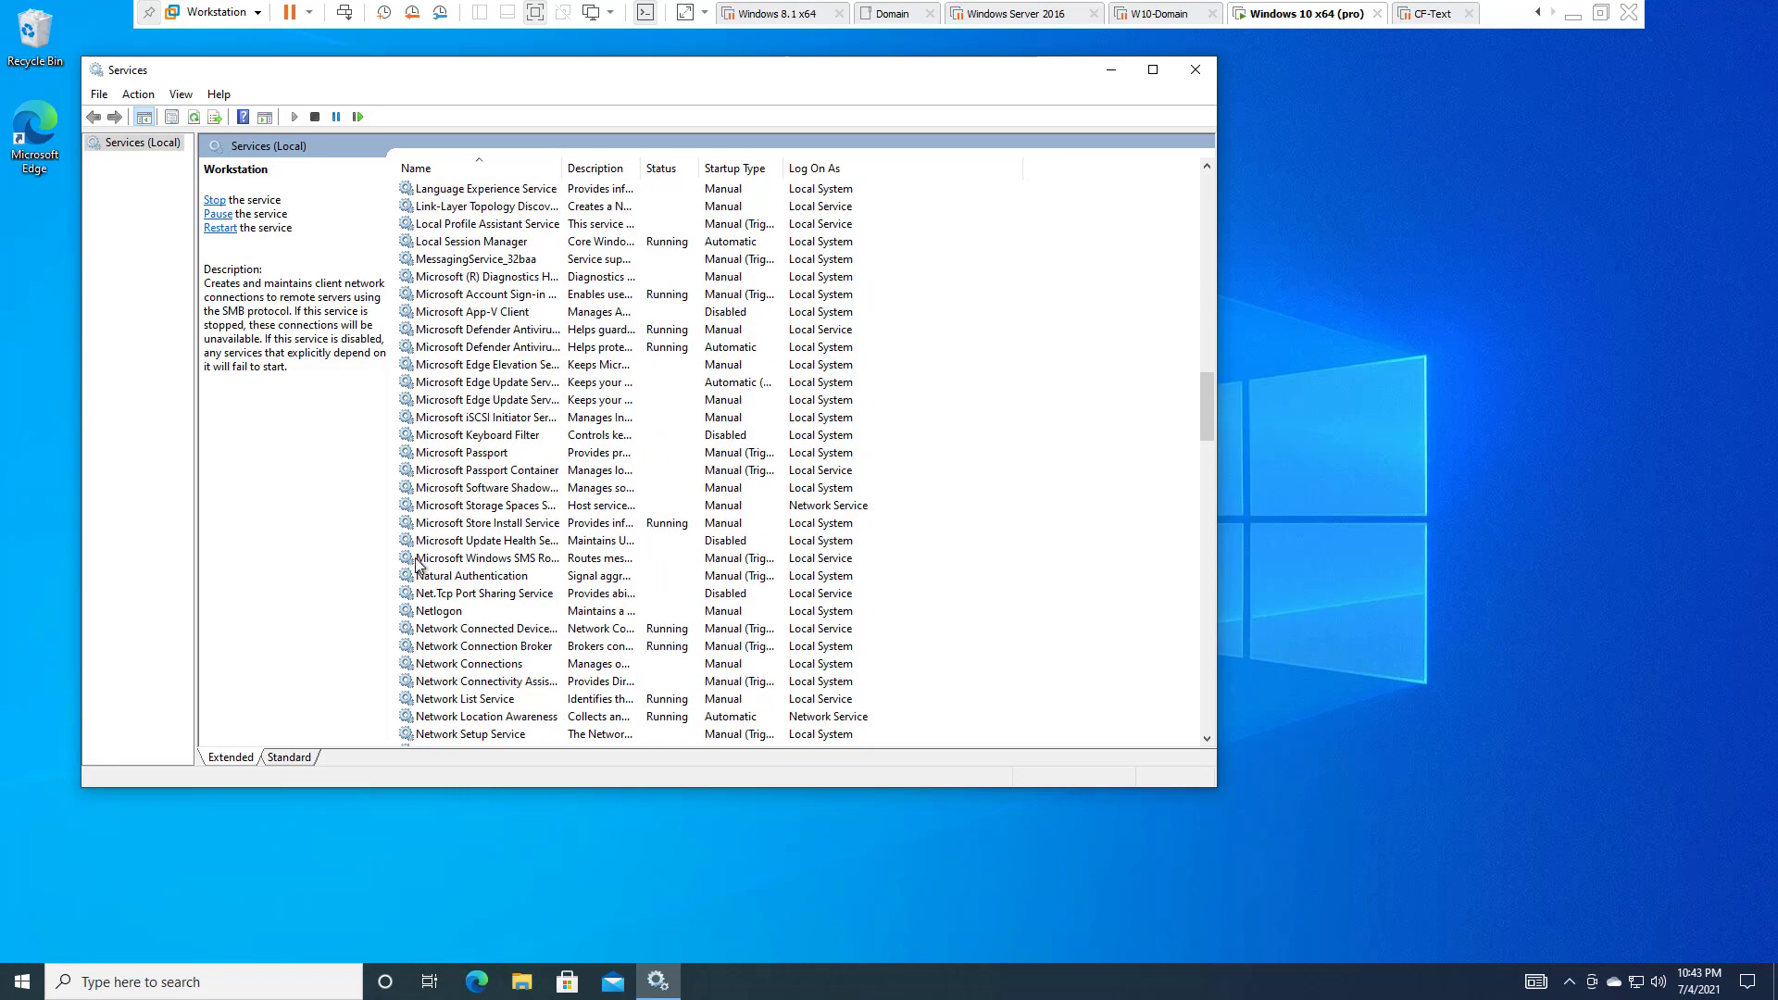
double_click(445, 454)
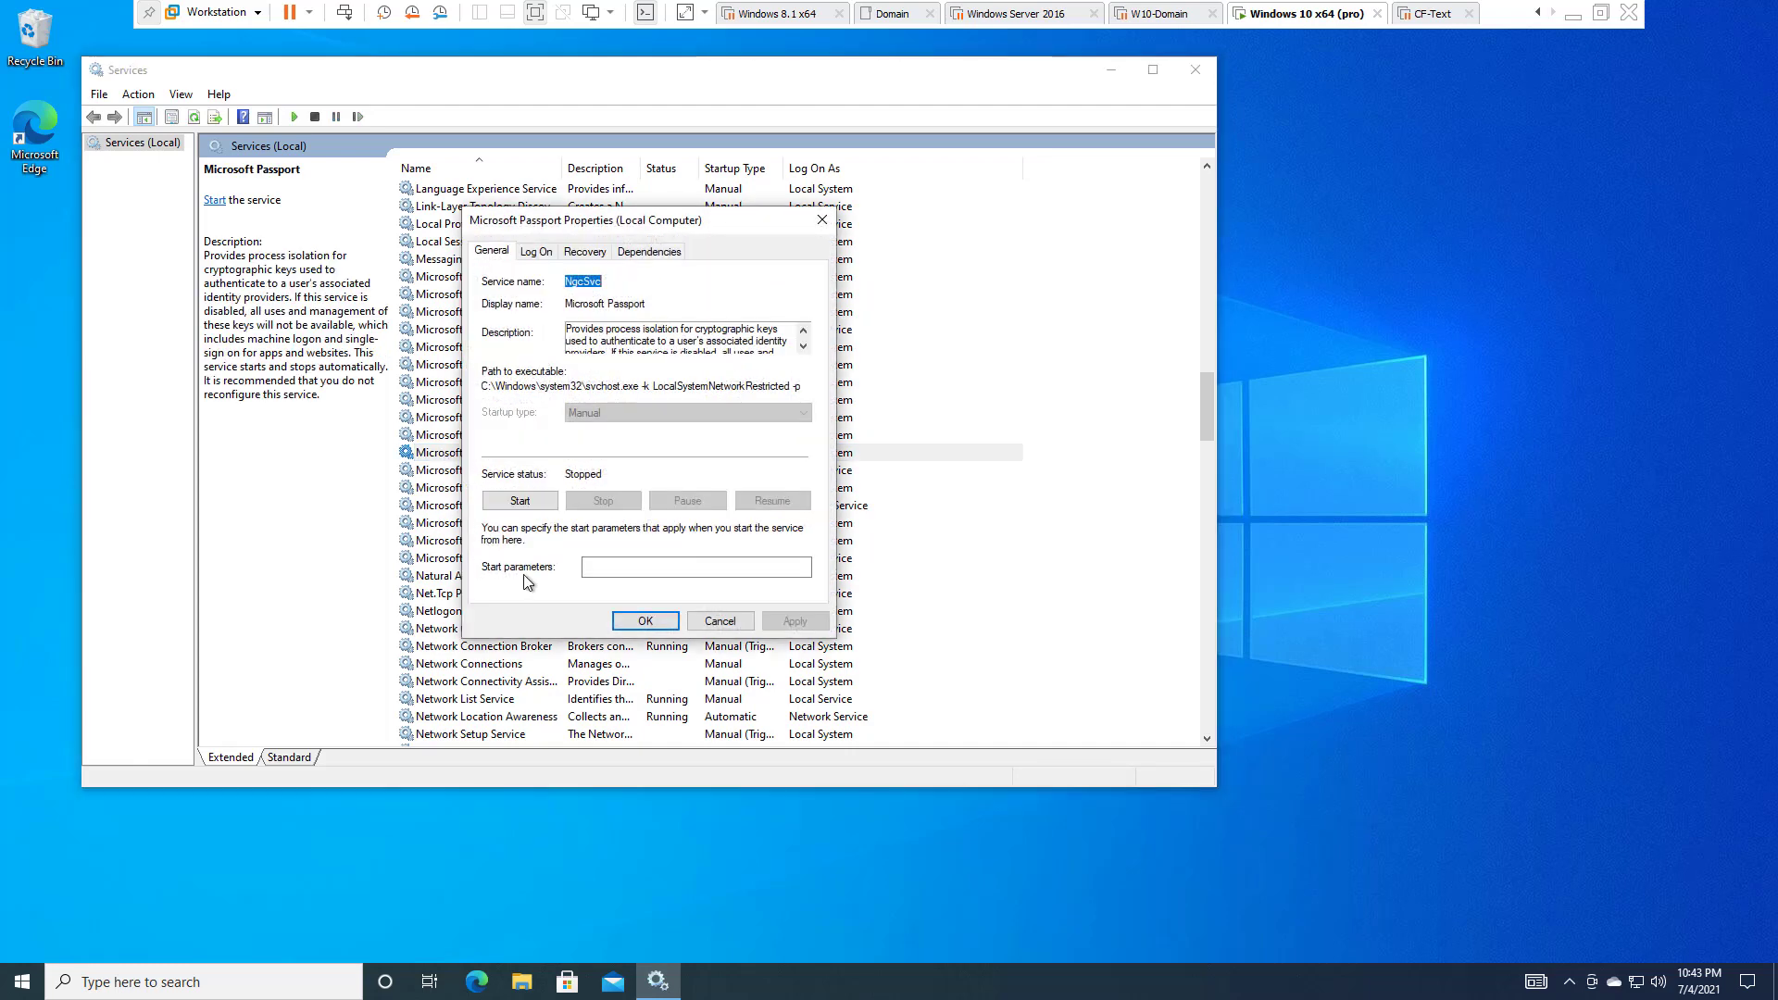
- Review the Microsoft Passport service's name, display name, description and executable path, and close its properties without changes
double_click(582, 280)
drag(570, 307, 649, 305)
click(613, 340)
scroll(795, 350, down, 3)
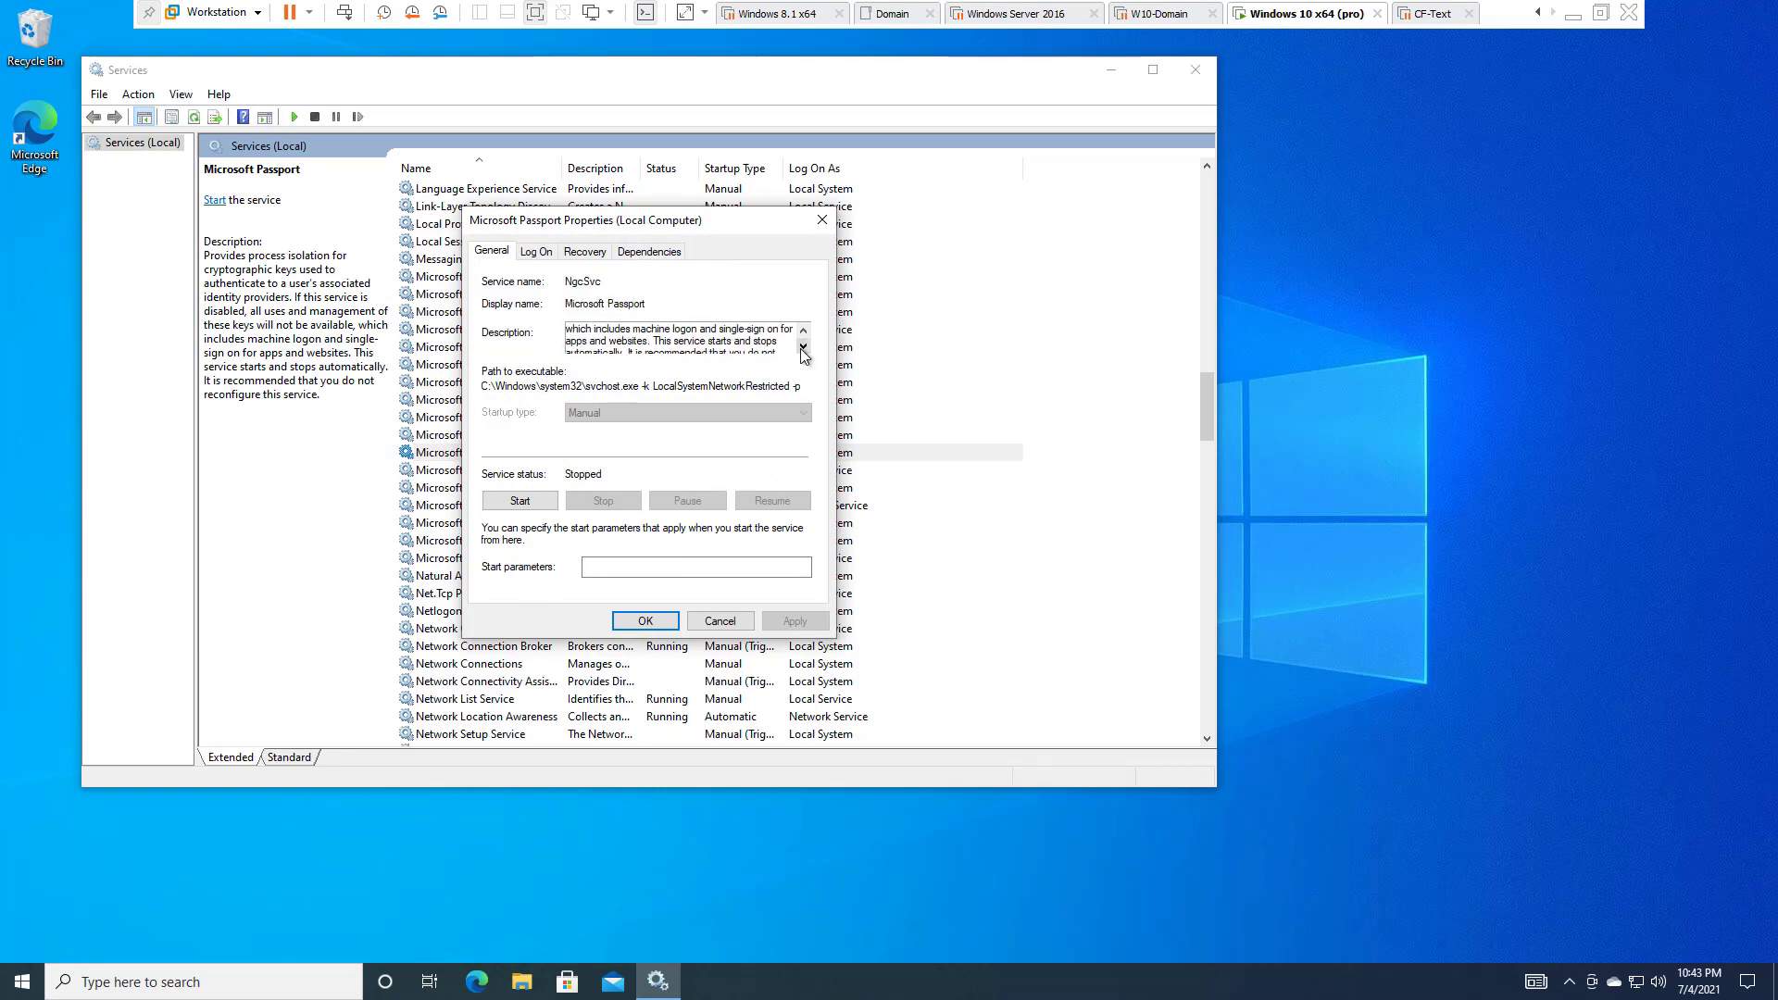
drag(486, 389, 834, 398)
click(645, 383)
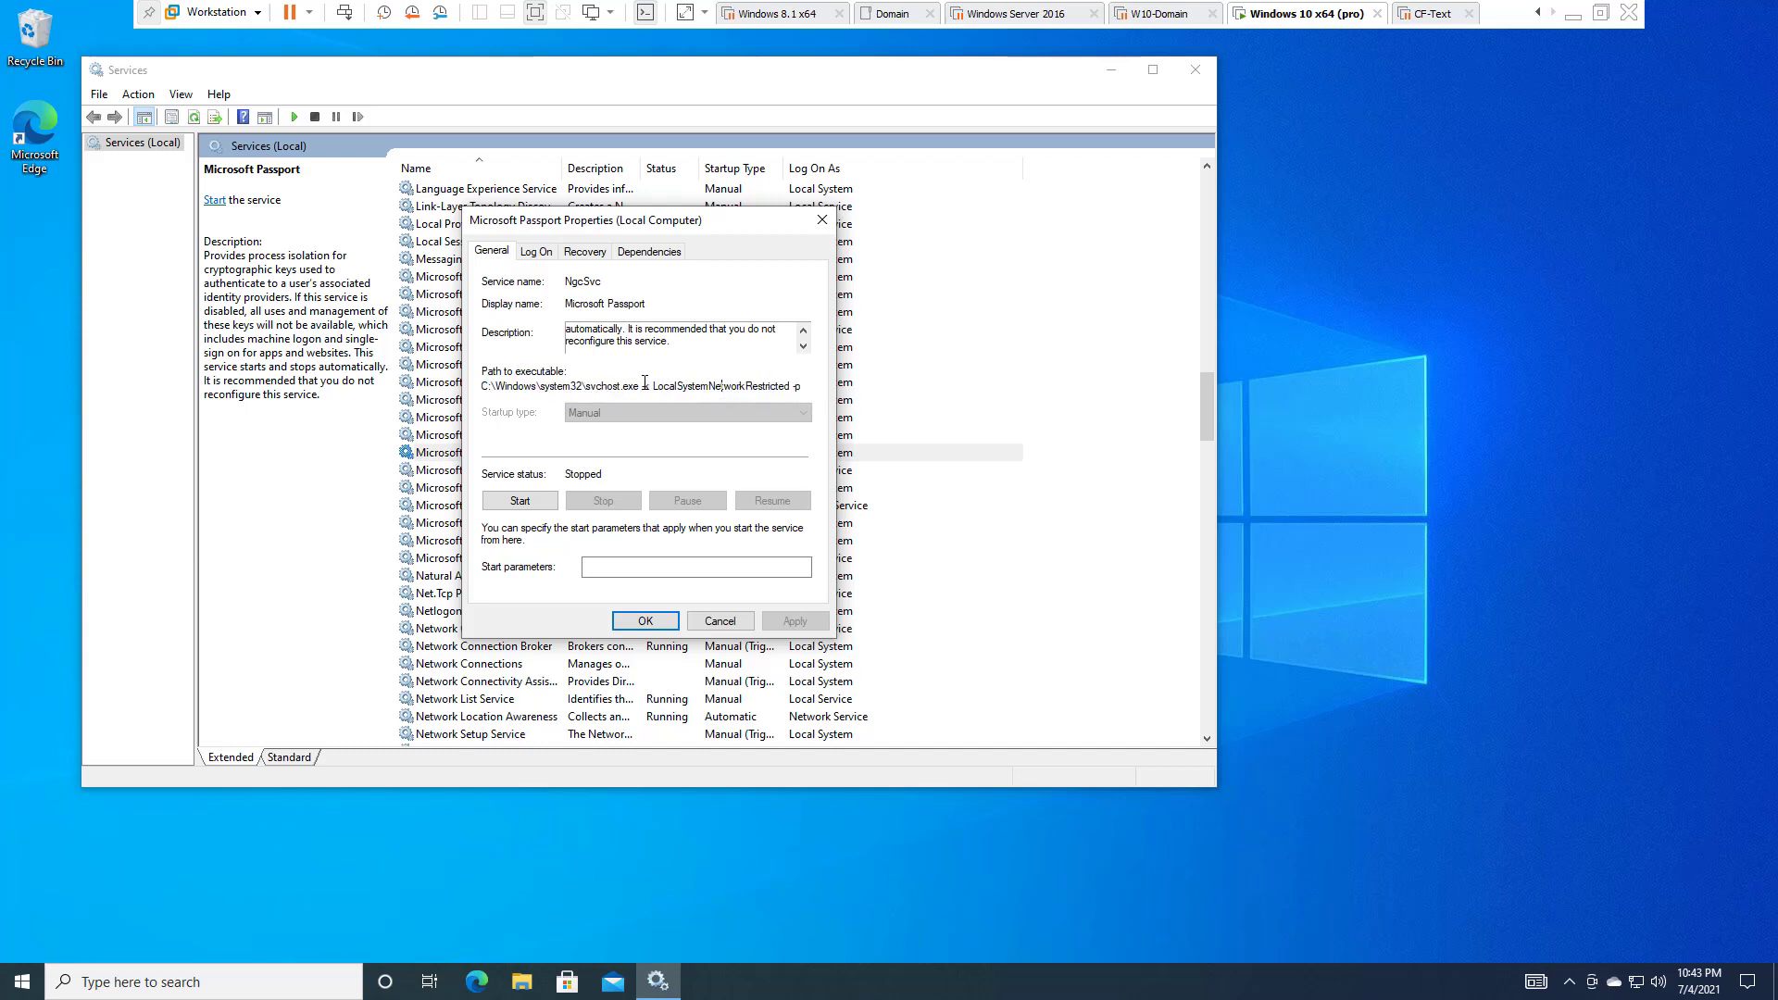
drag(670, 381, 796, 386)
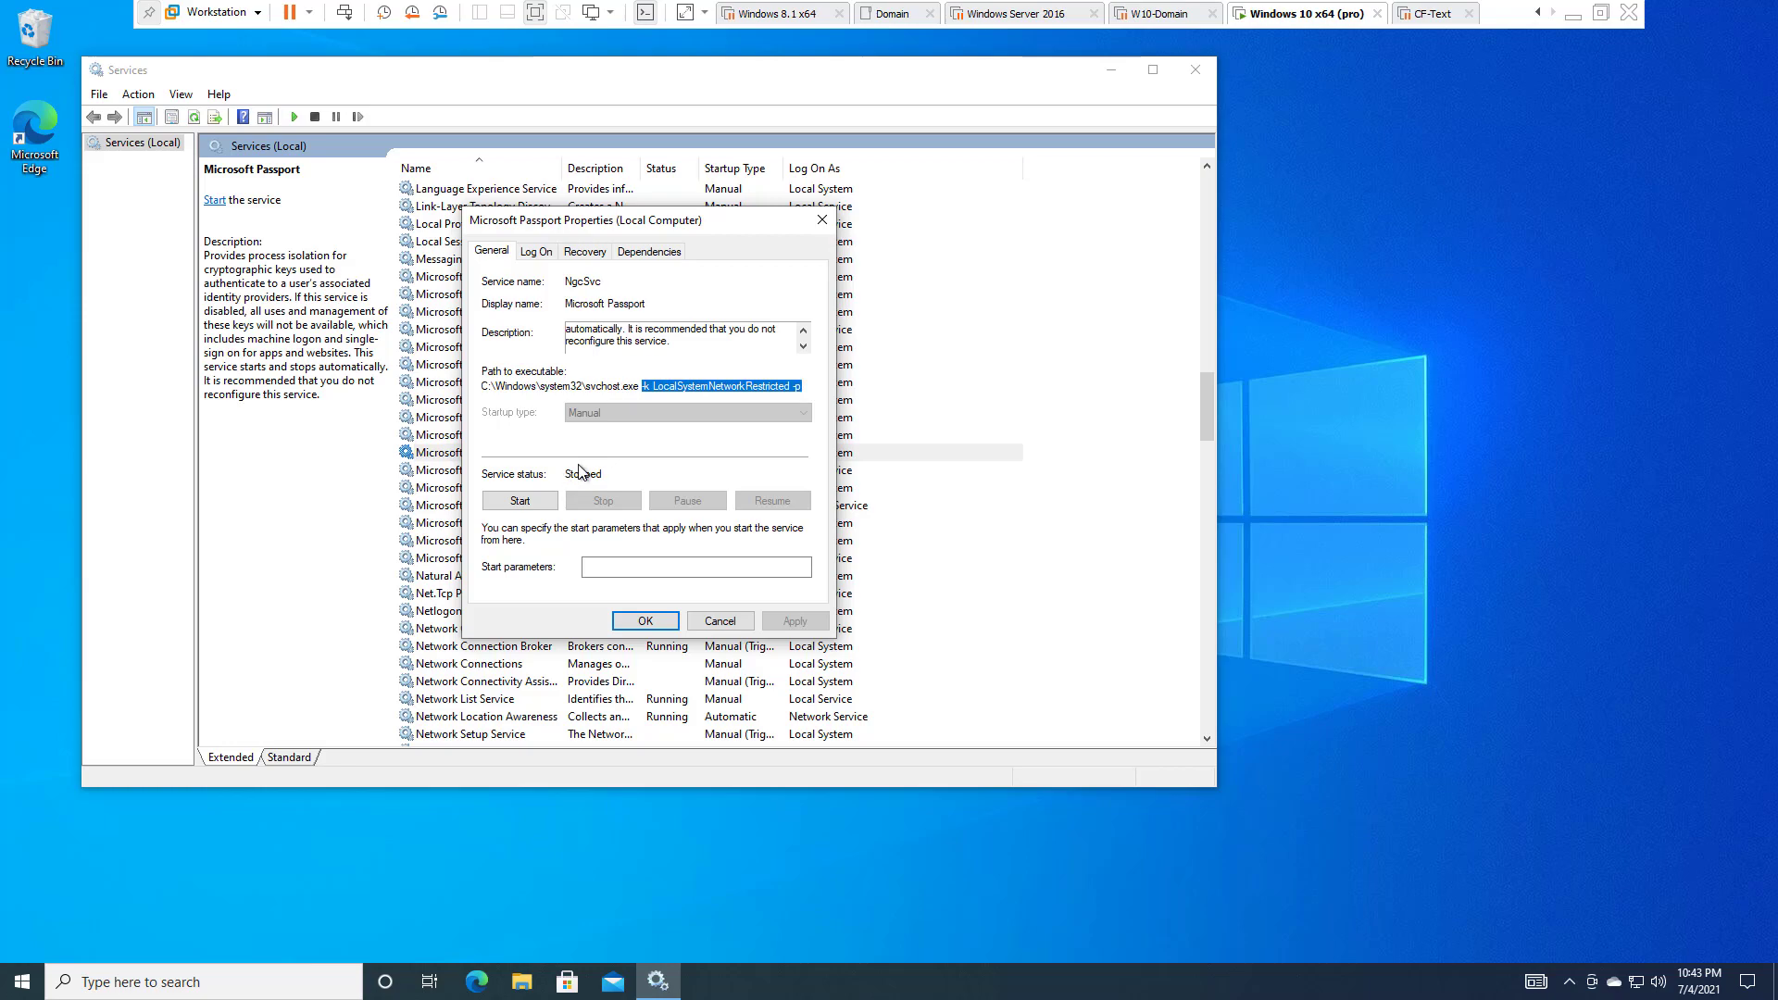
click(715, 620)
- Find the VMware Tools service in the list and open its properties
scroll(671, 578, down, 6)
scroll(671, 578, down, 12)
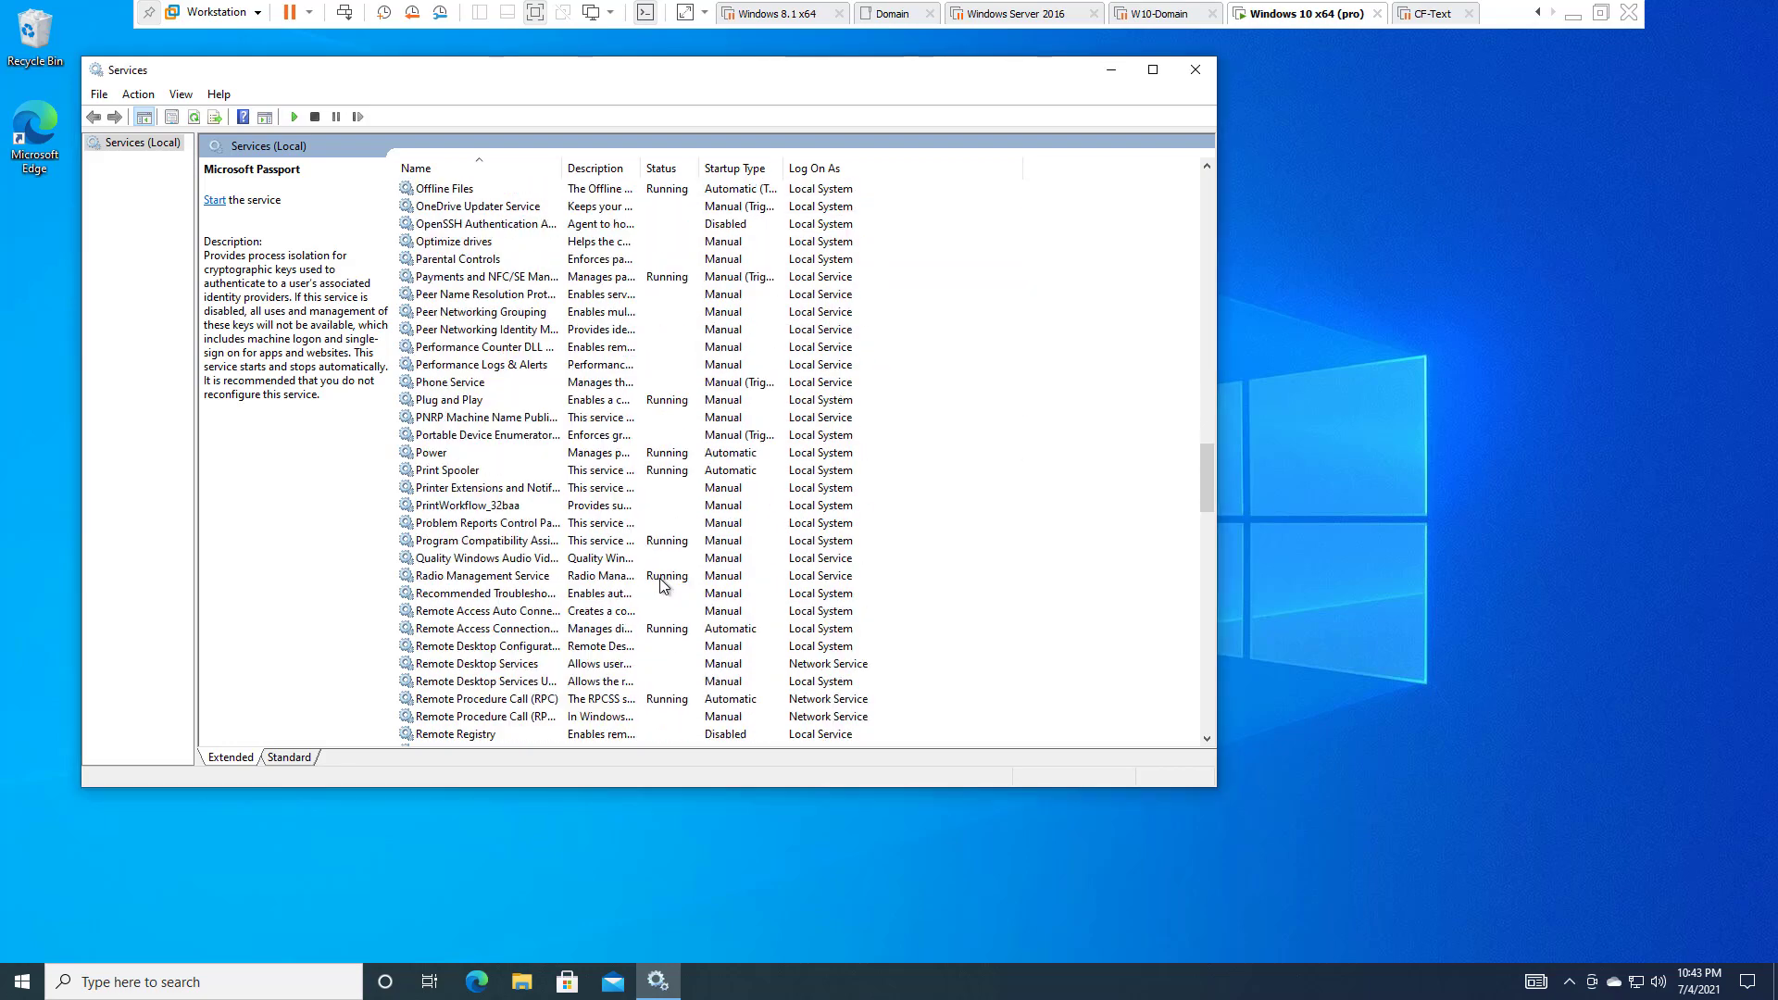
scroll(662, 585, down, 2)
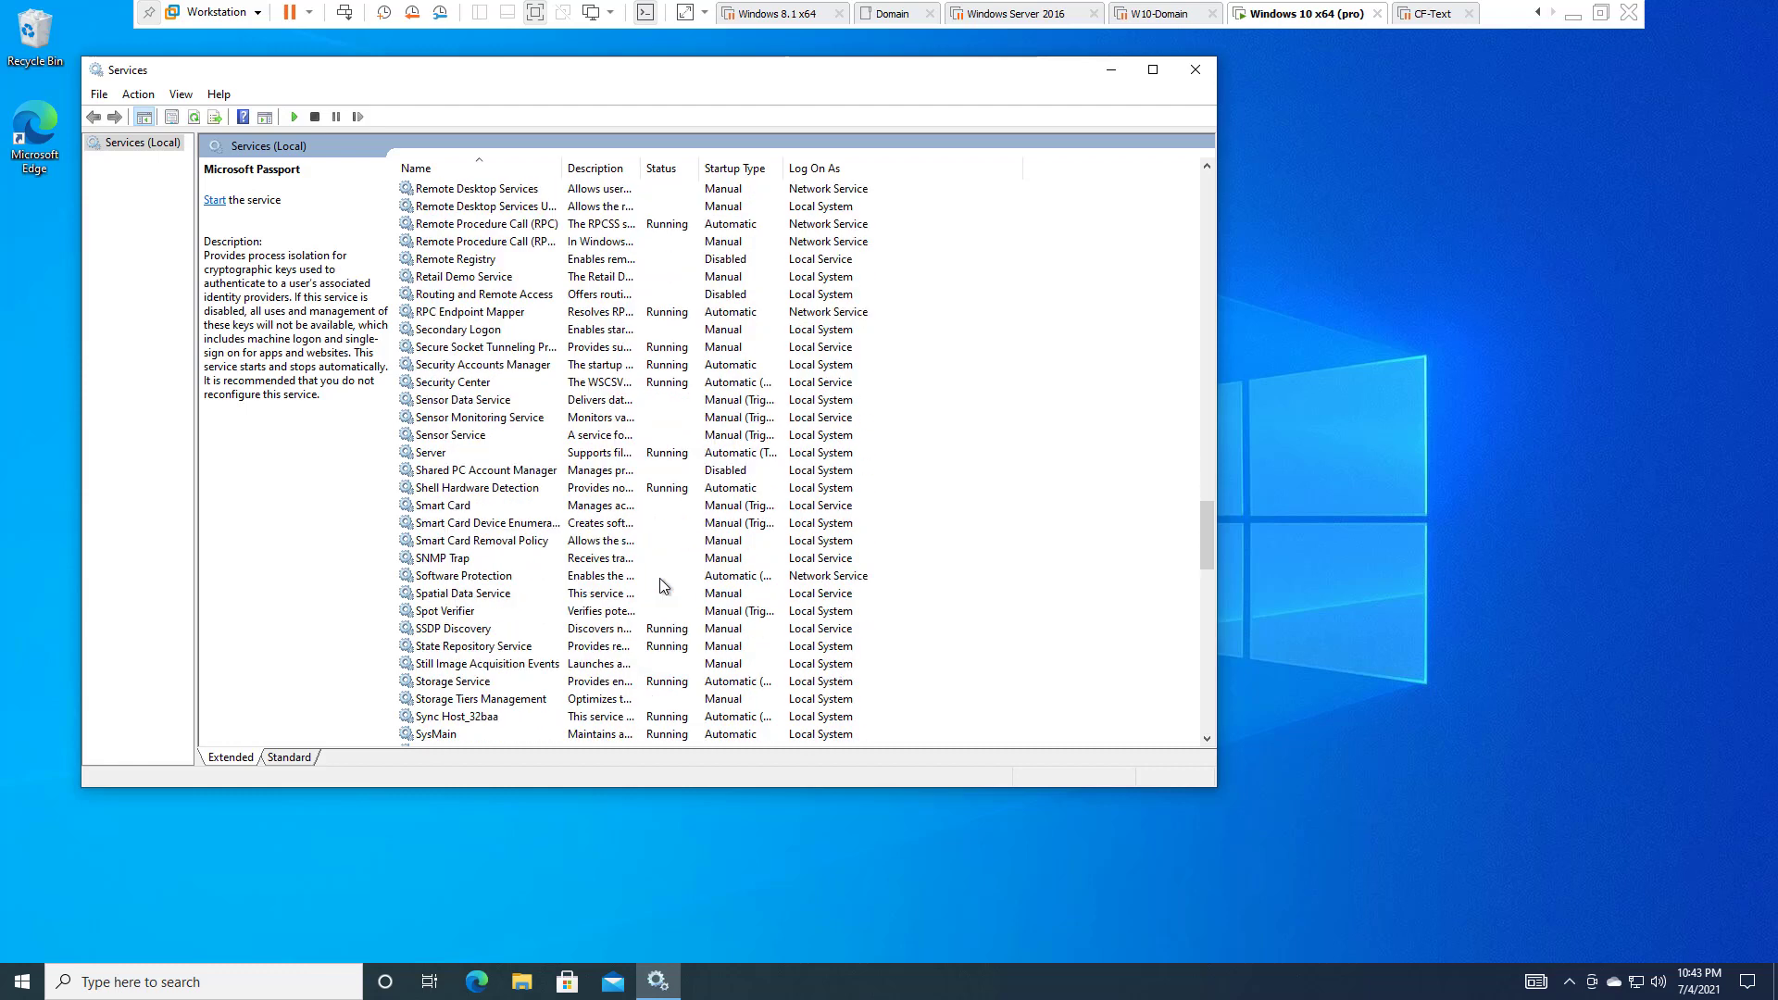
click(501, 576)
key(v)
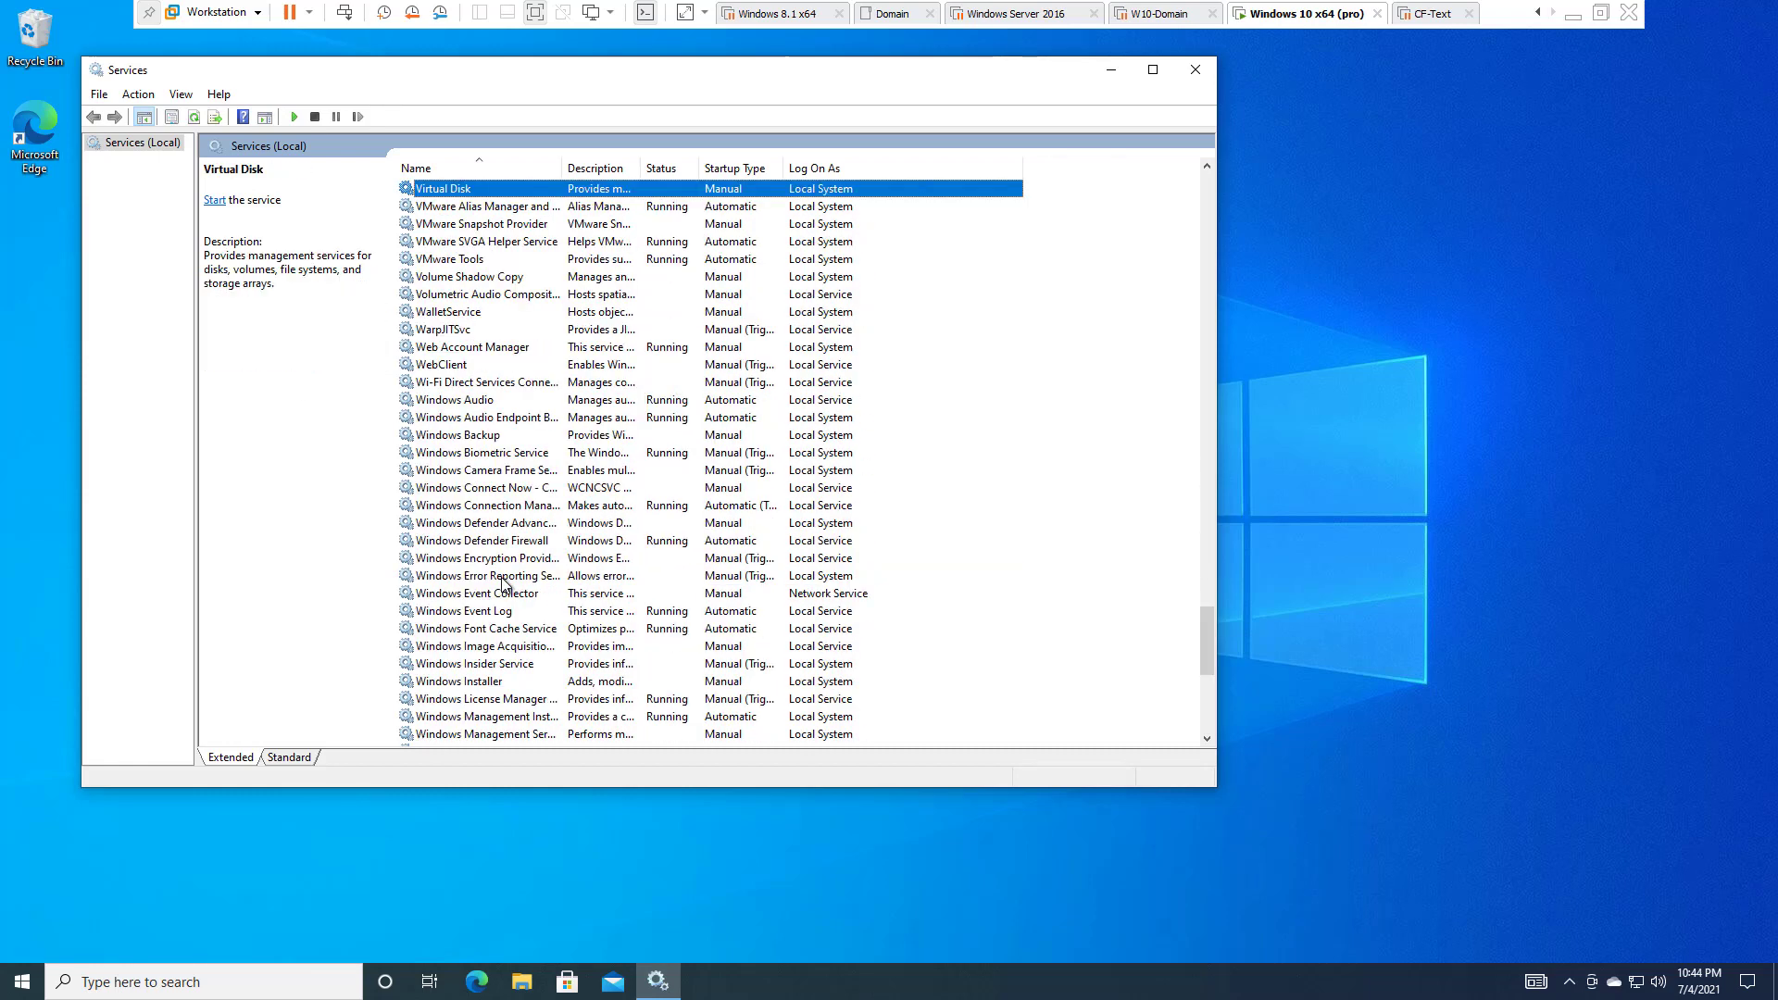
double_click(441, 262)
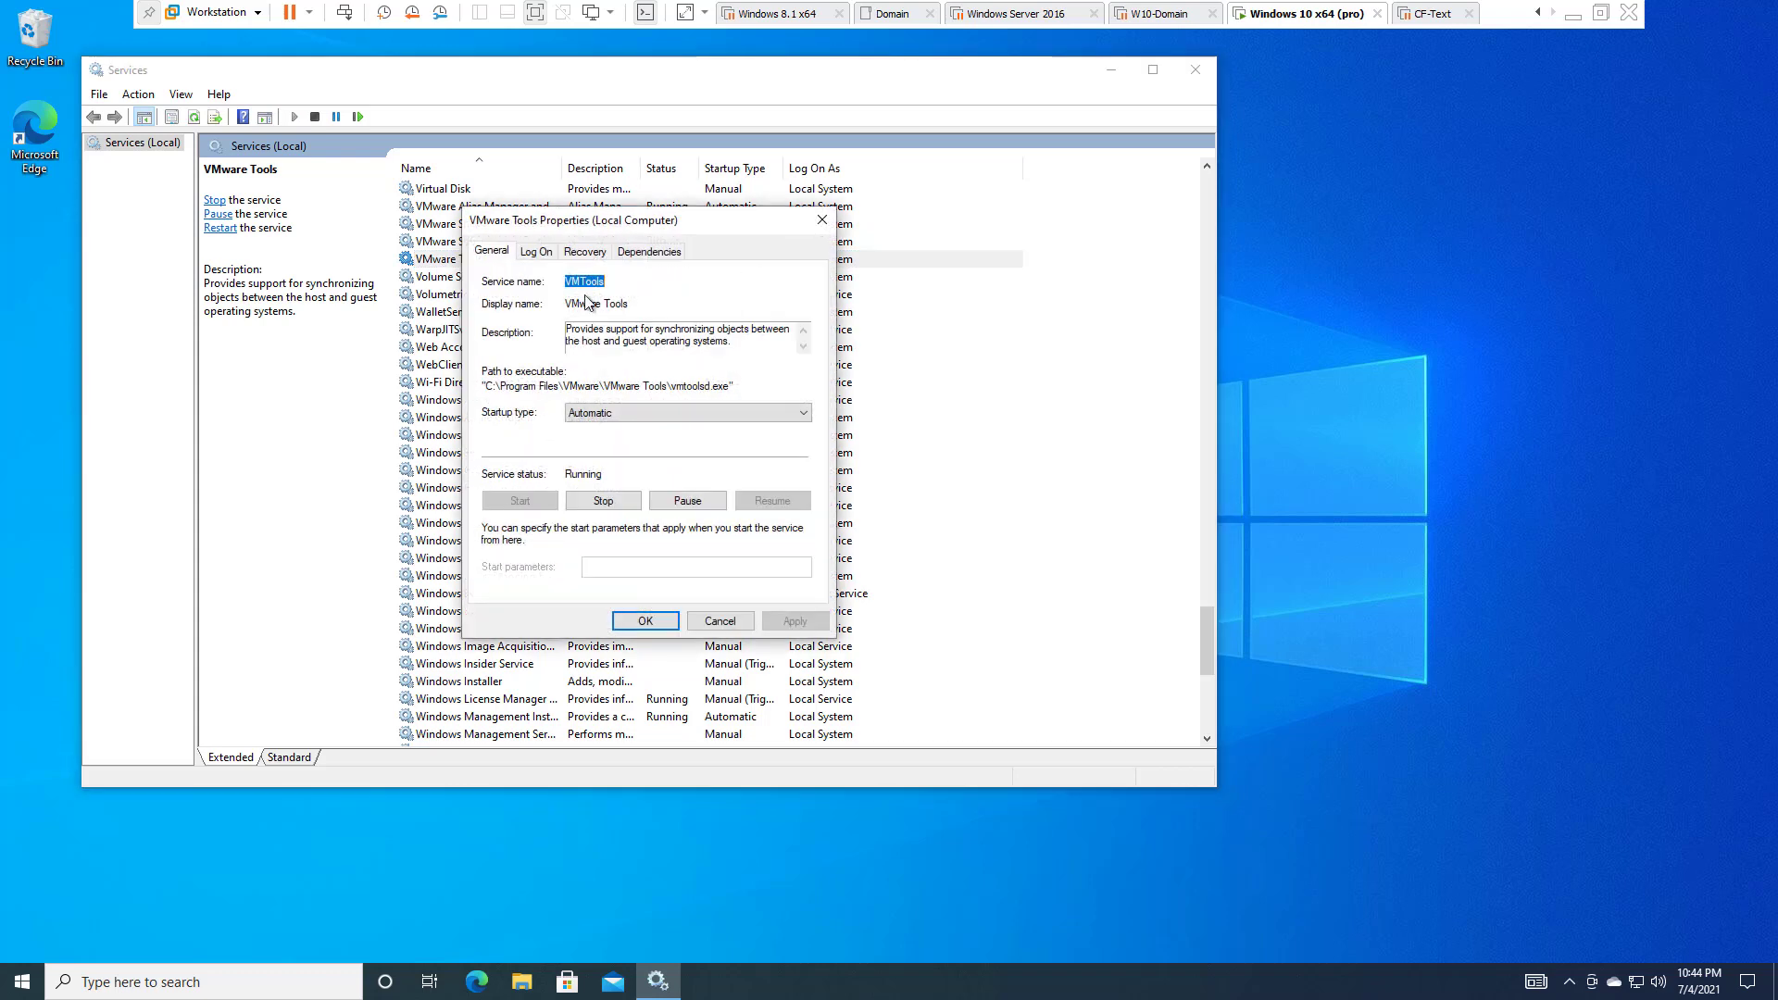
- Review the VMware Tools service's description, available startup types, executable path and log-on account settings
drag(569, 330, 746, 345)
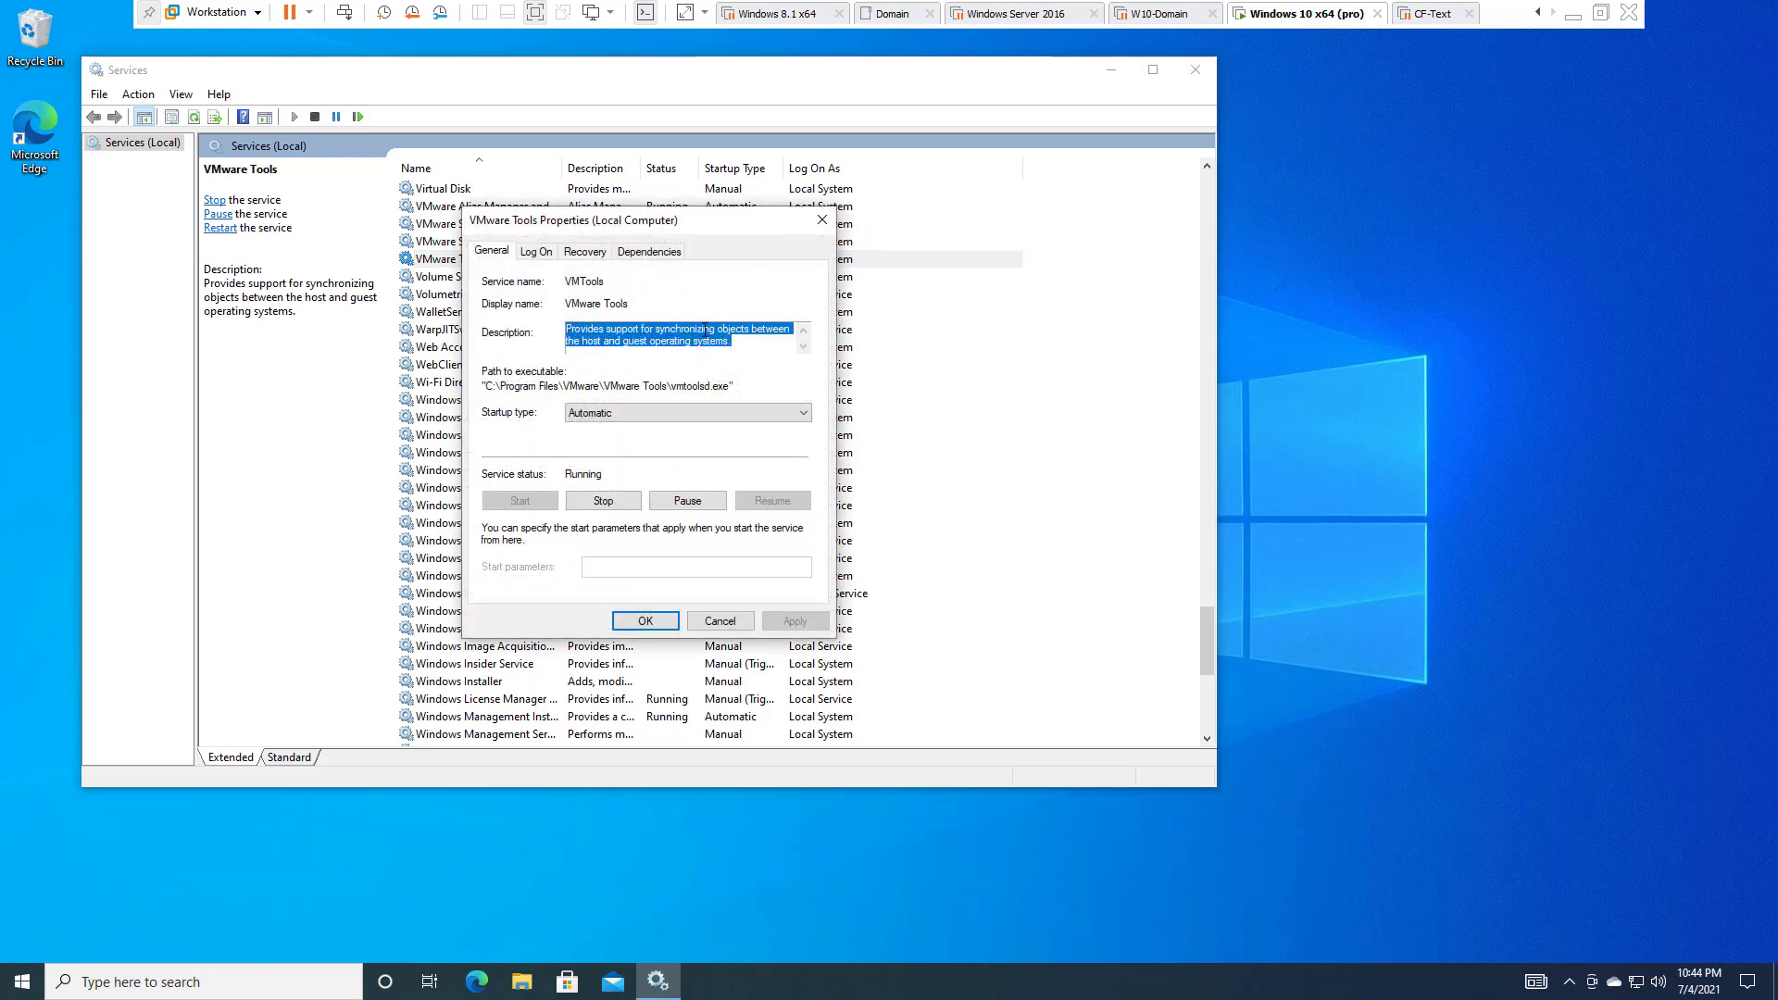
click(657, 328)
click(583, 413)
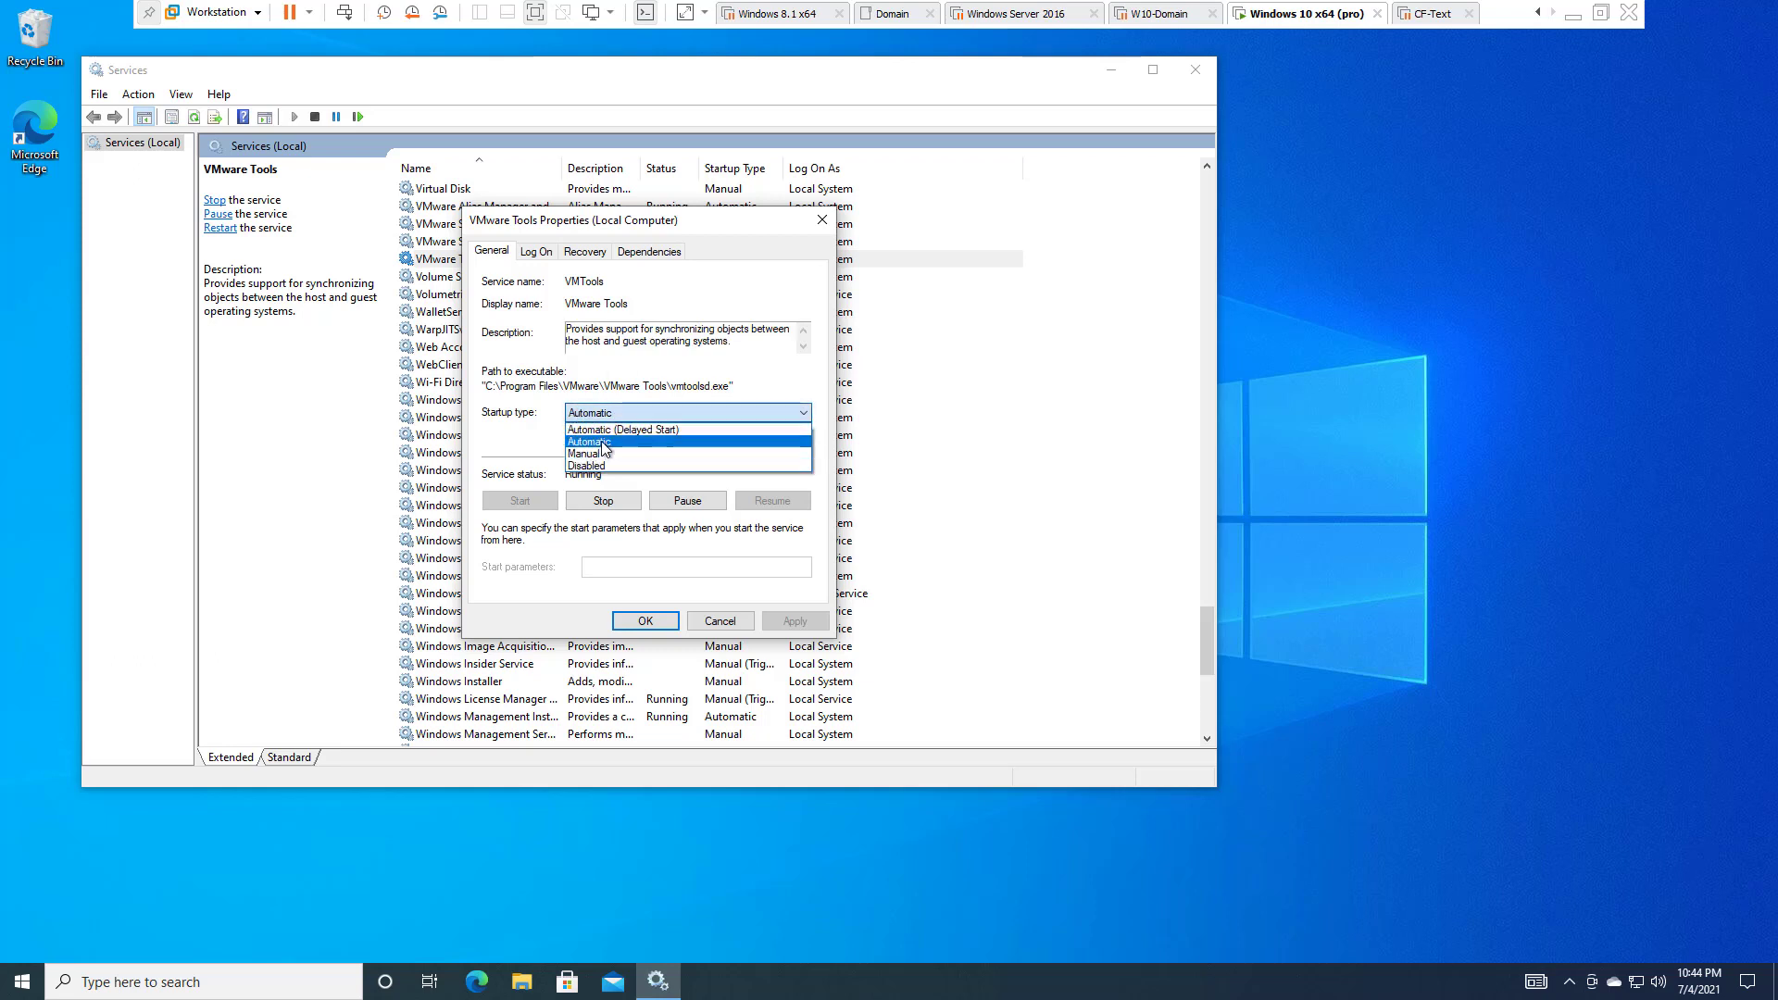
click(526, 437)
drag(485, 386, 717, 393)
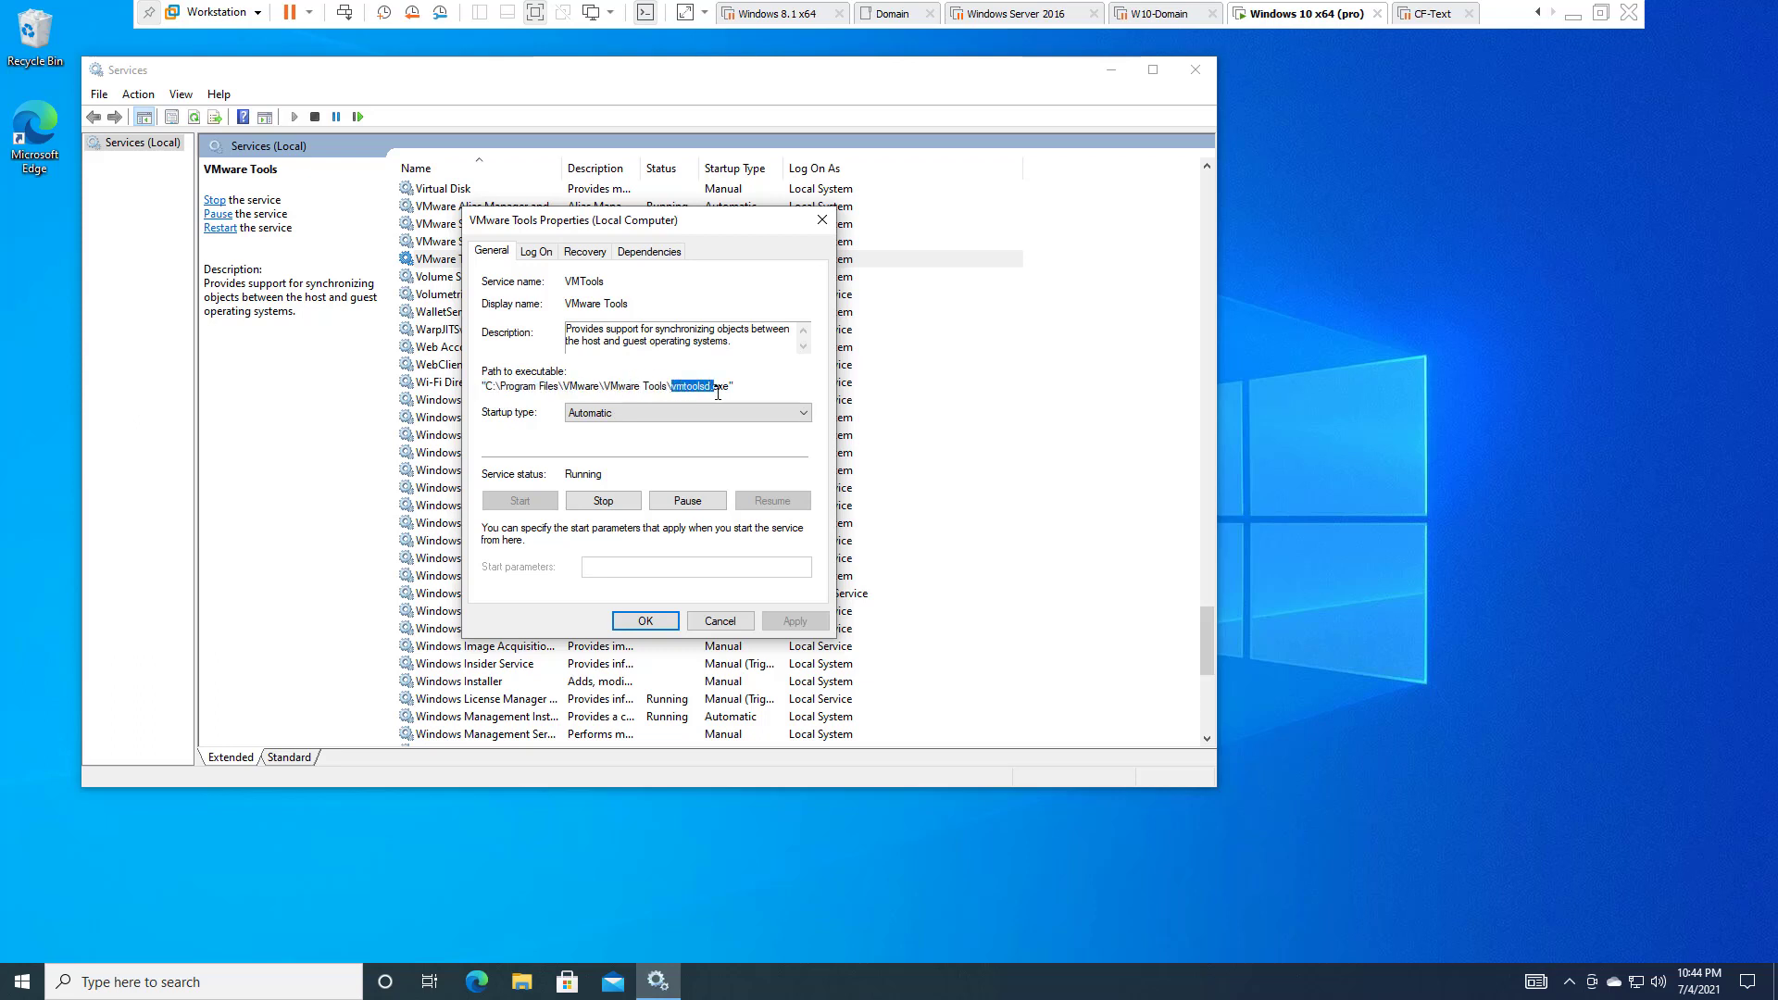
click(756, 389)
click(542, 253)
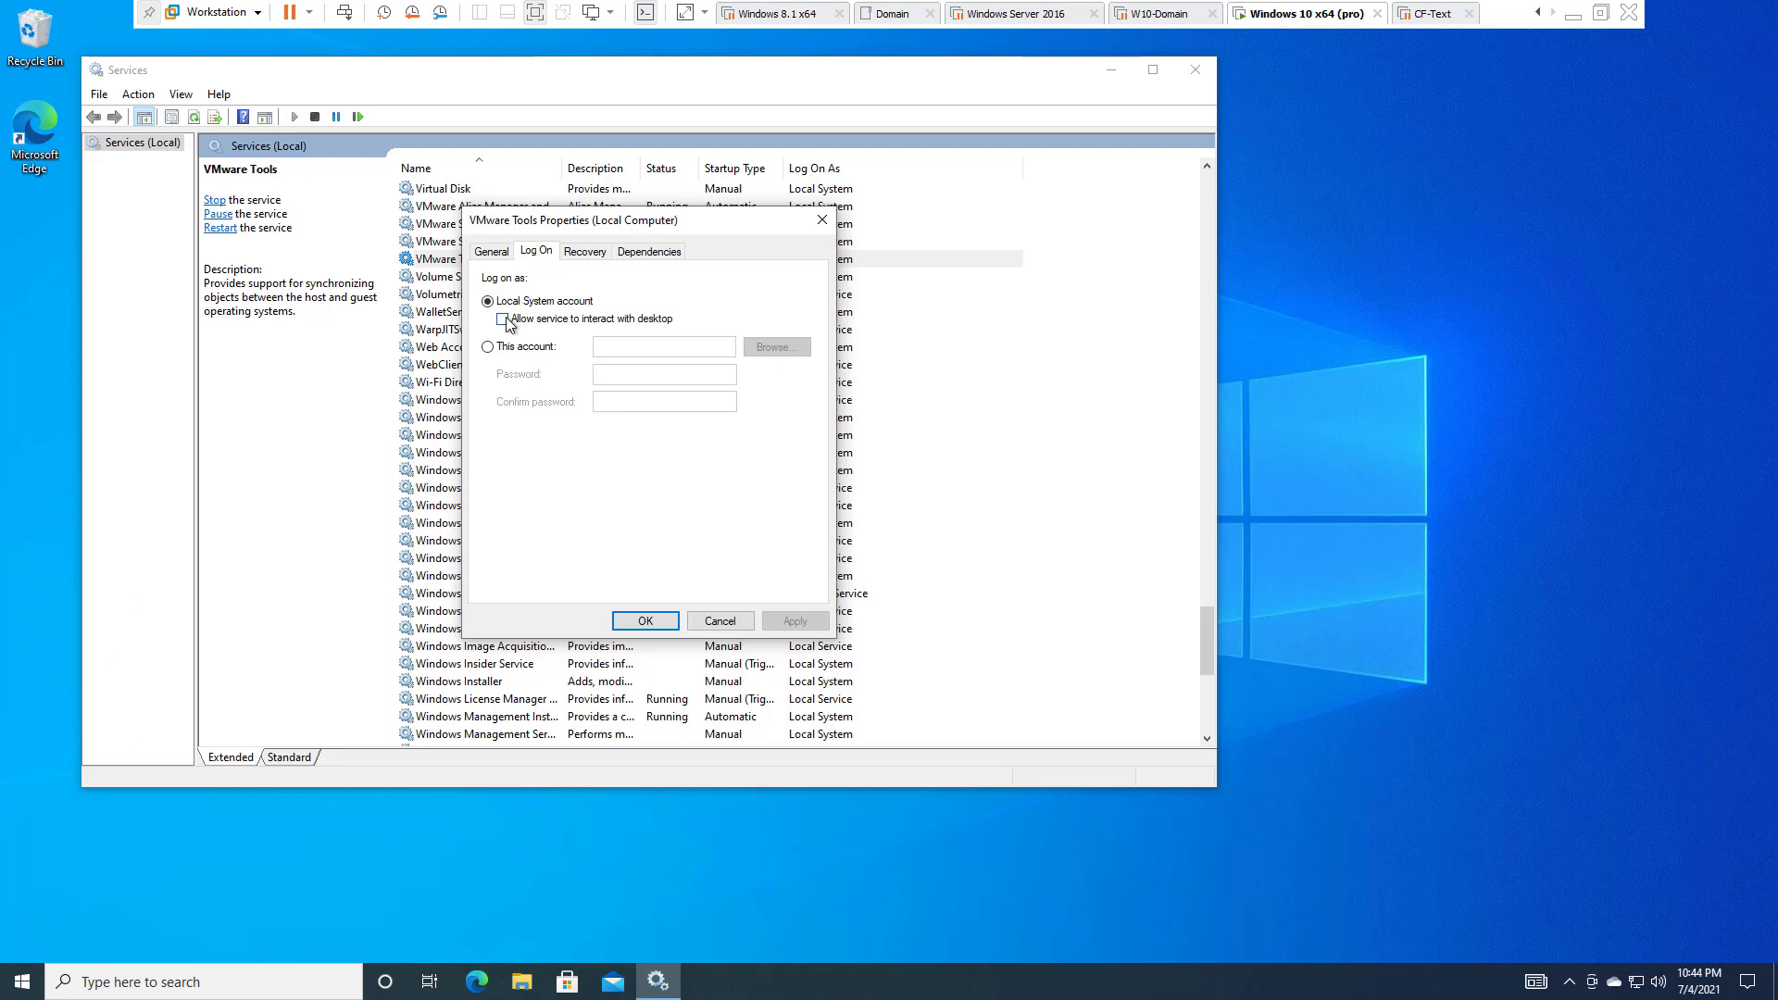
- Examine the VMware Tools service's recovery actions for each failure, its restart delay and its dependencies, and close the properties without changes
click(574, 264)
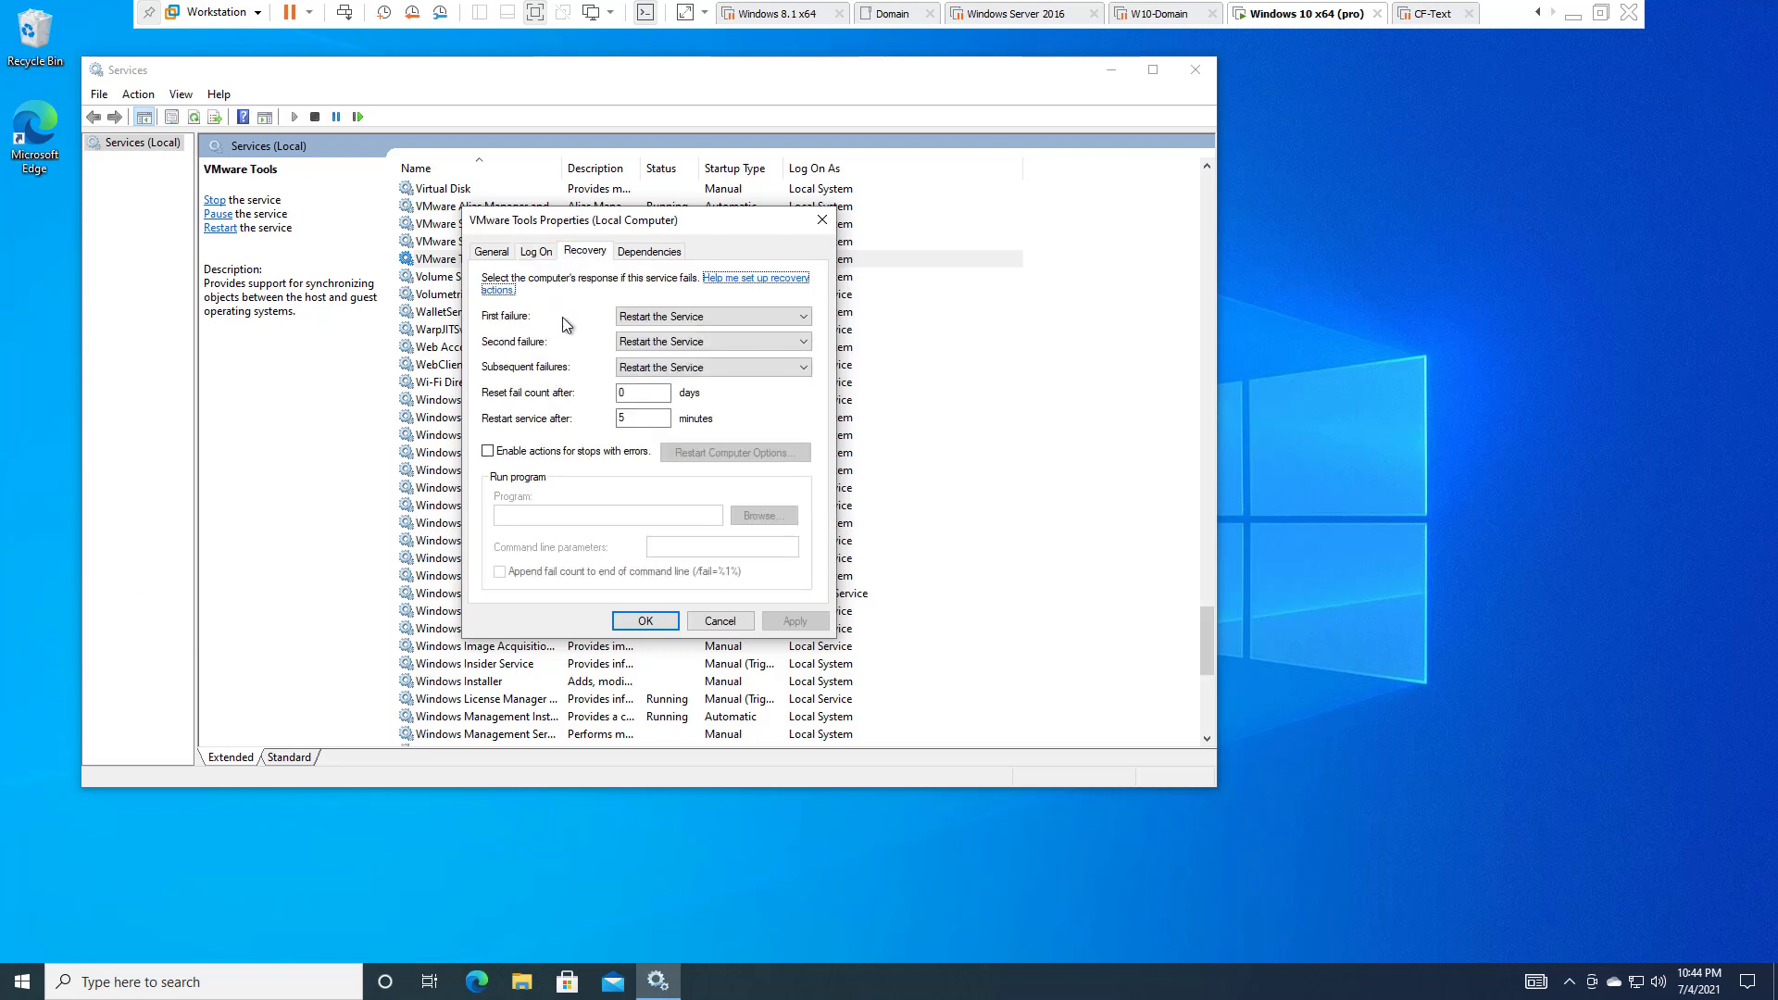
click(716, 317)
click(716, 317)
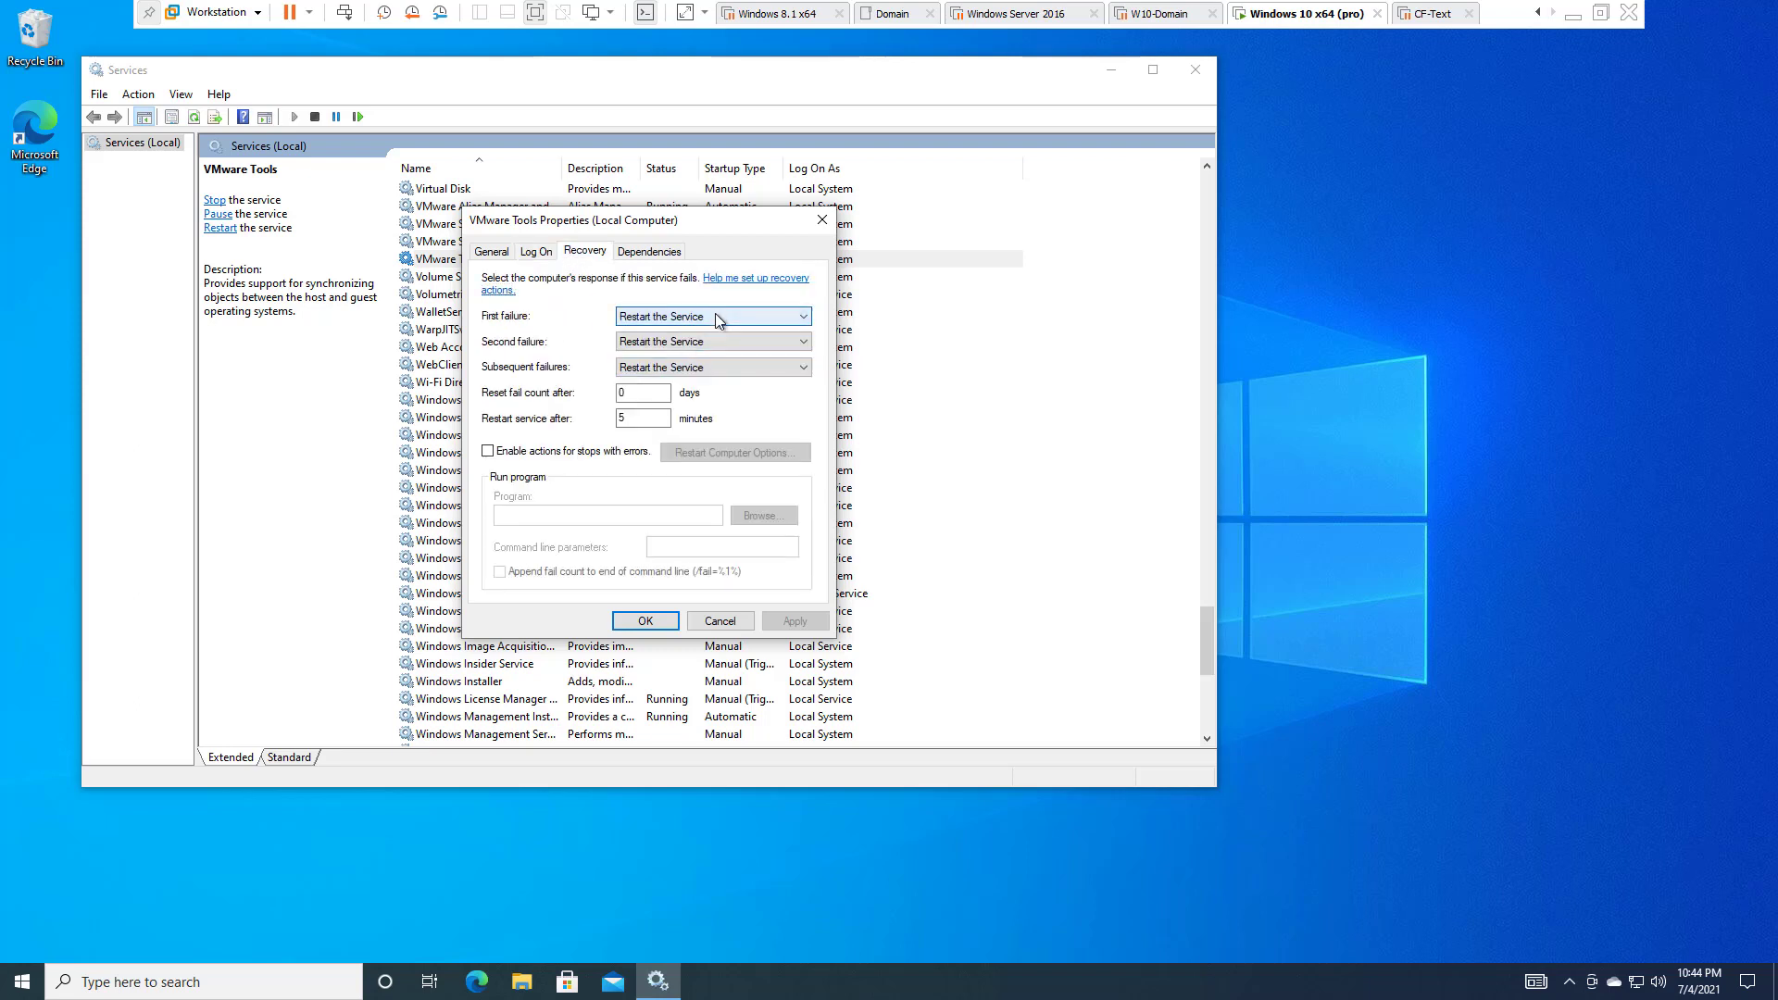
click(718, 341)
click(718, 342)
click(718, 368)
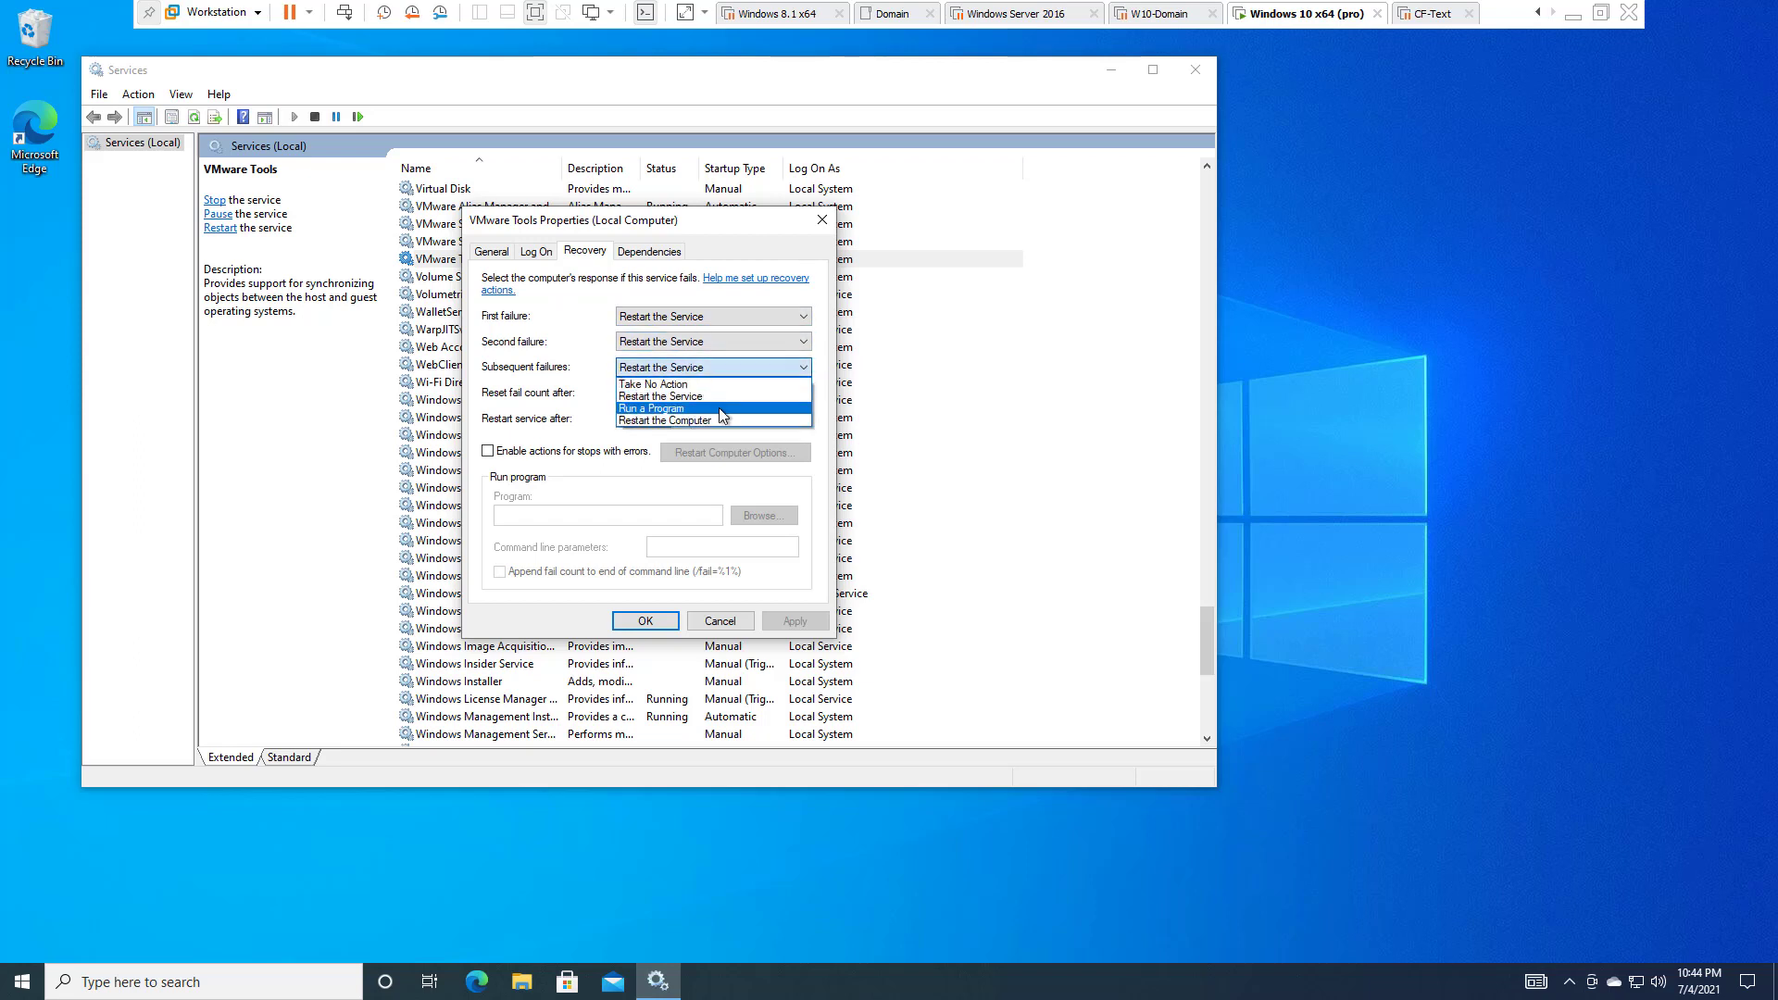
click(587, 347)
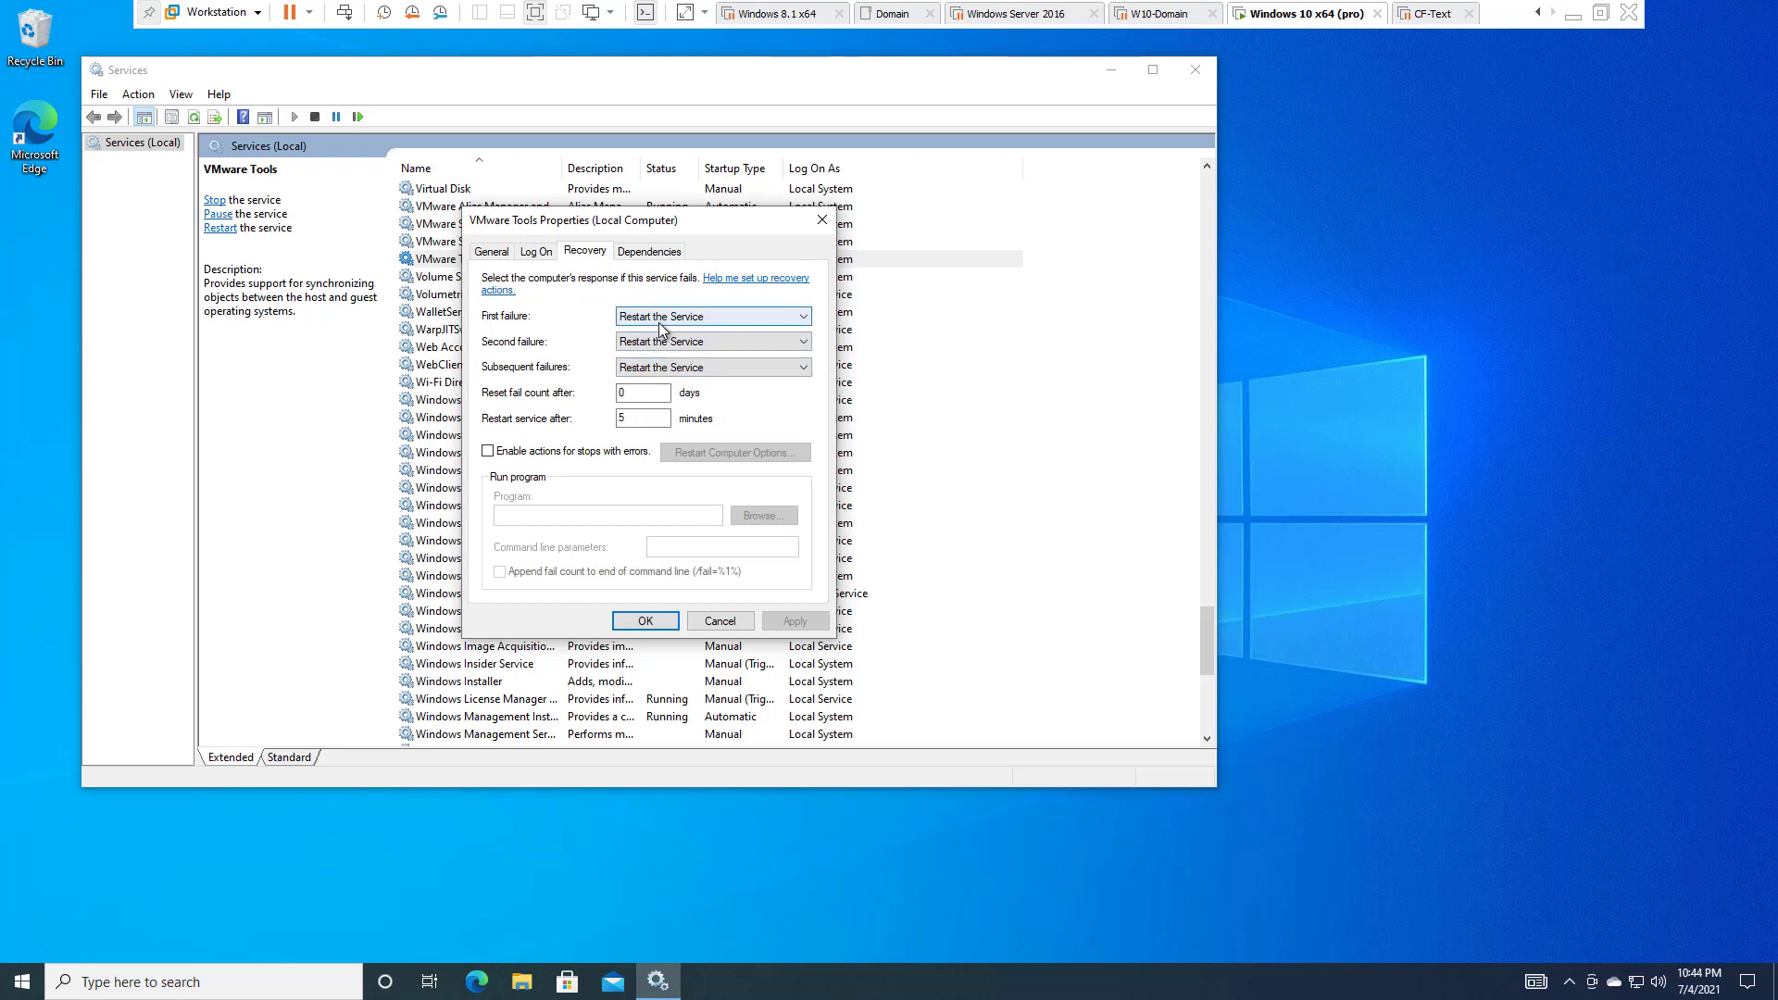
click(660, 320)
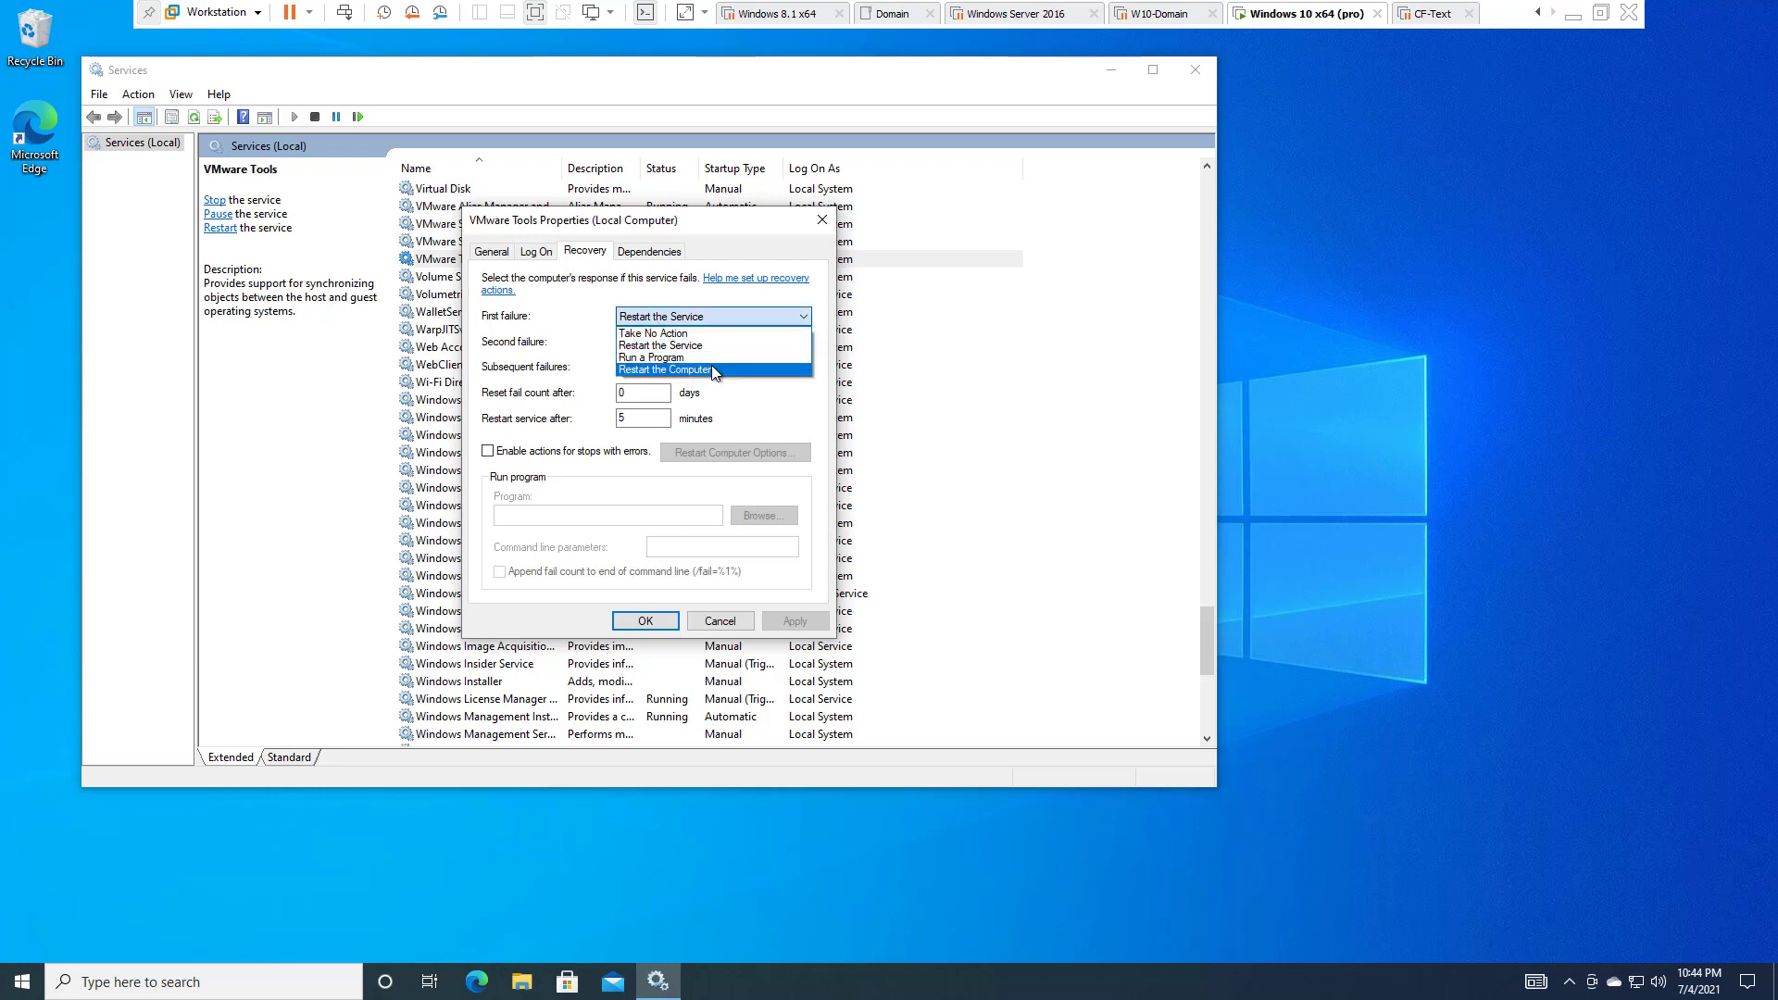
click(563, 325)
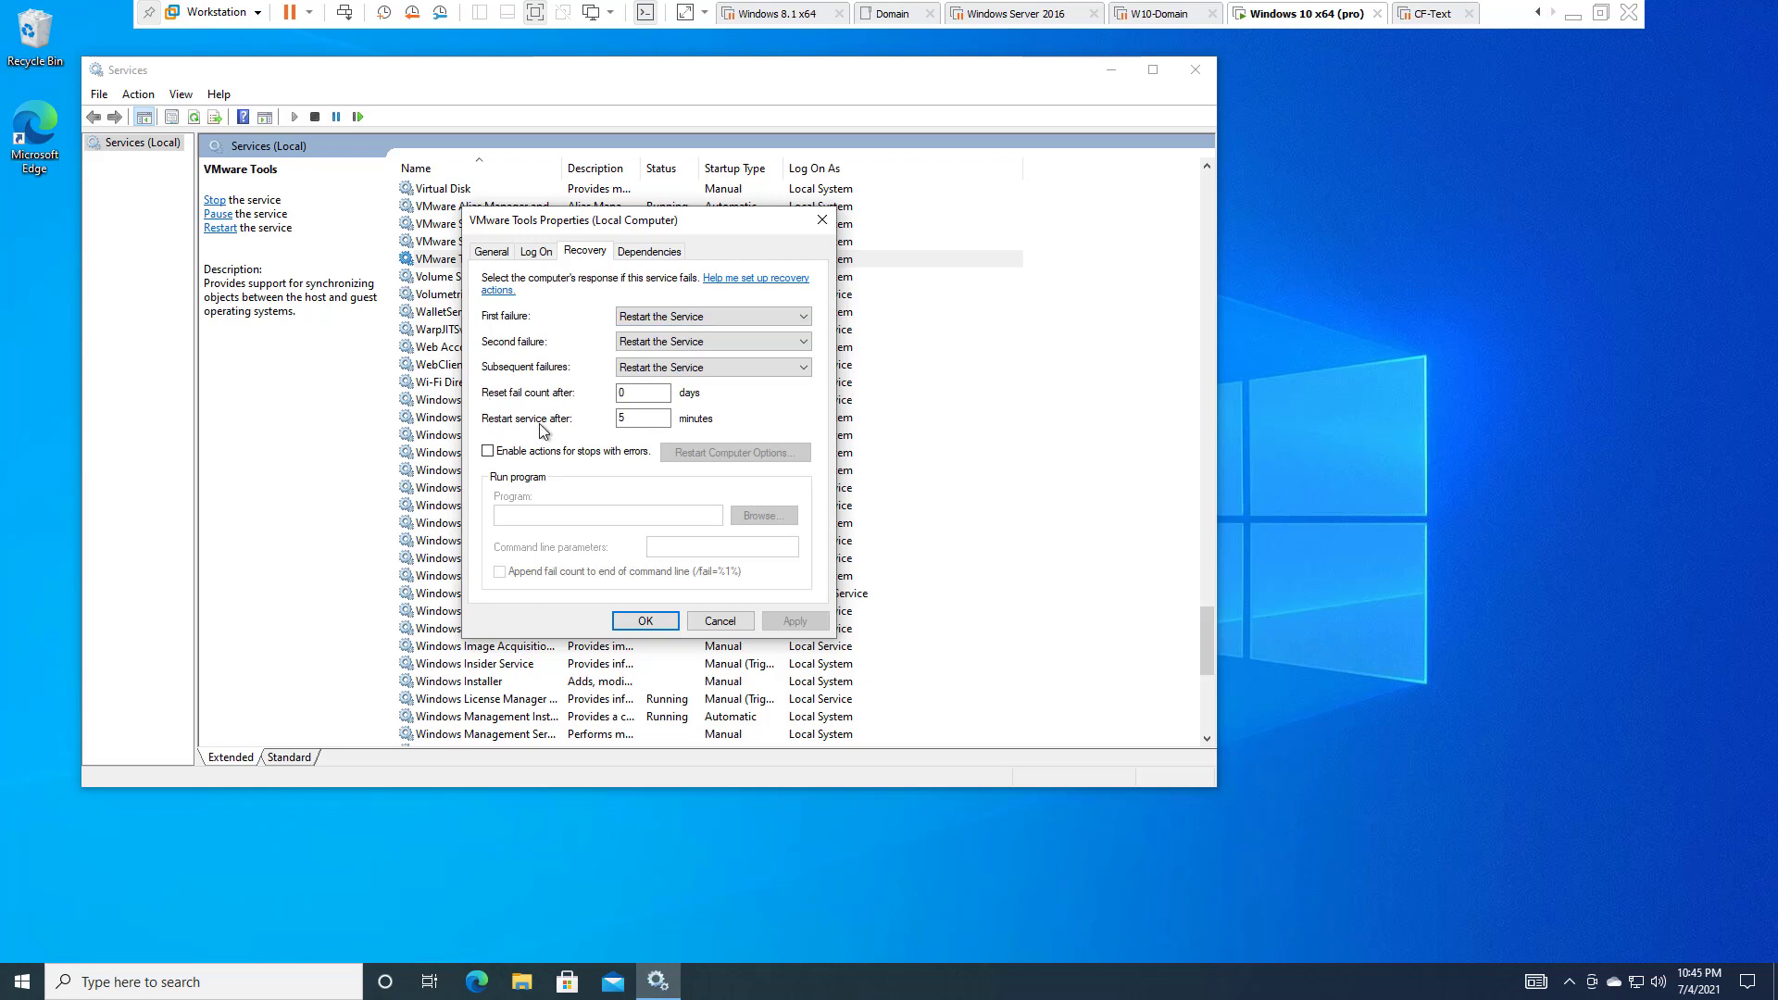
drag(640, 418, 608, 423)
click(663, 250)
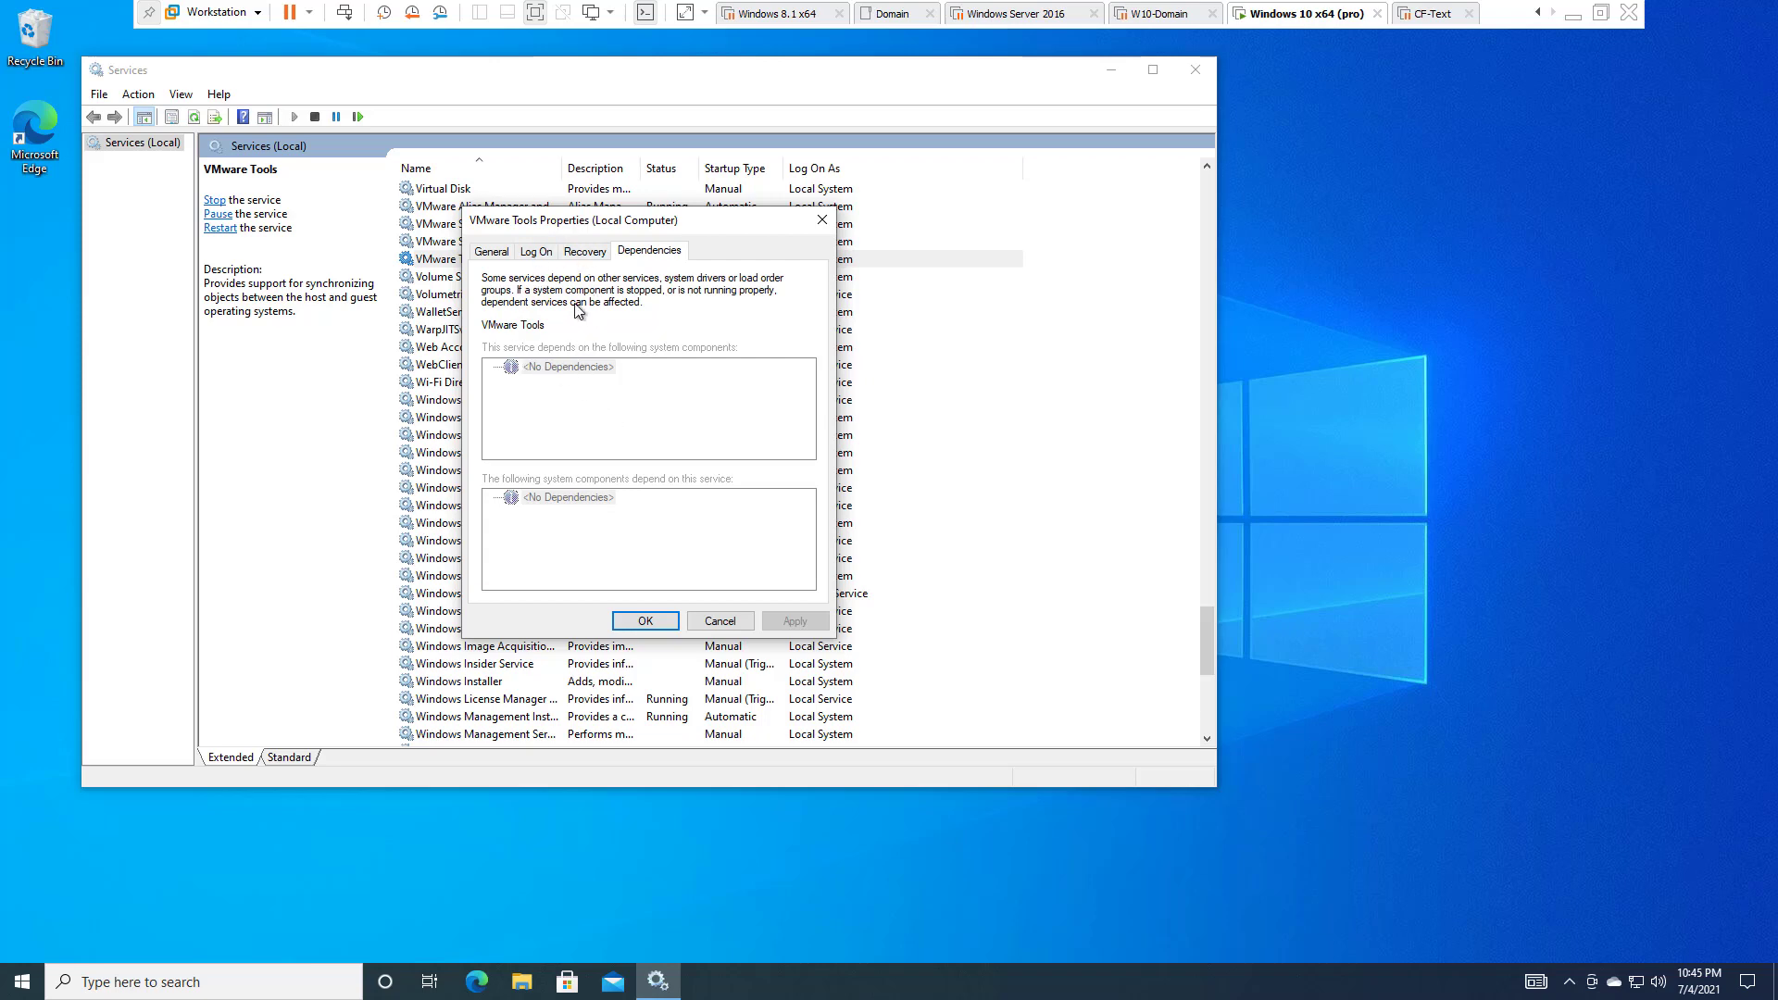
click(720, 620)
- View the Windows Installer service's dependencies, expand Remote Procedure Call (RPC) to inspect its components, and close the properties
double_click(475, 685)
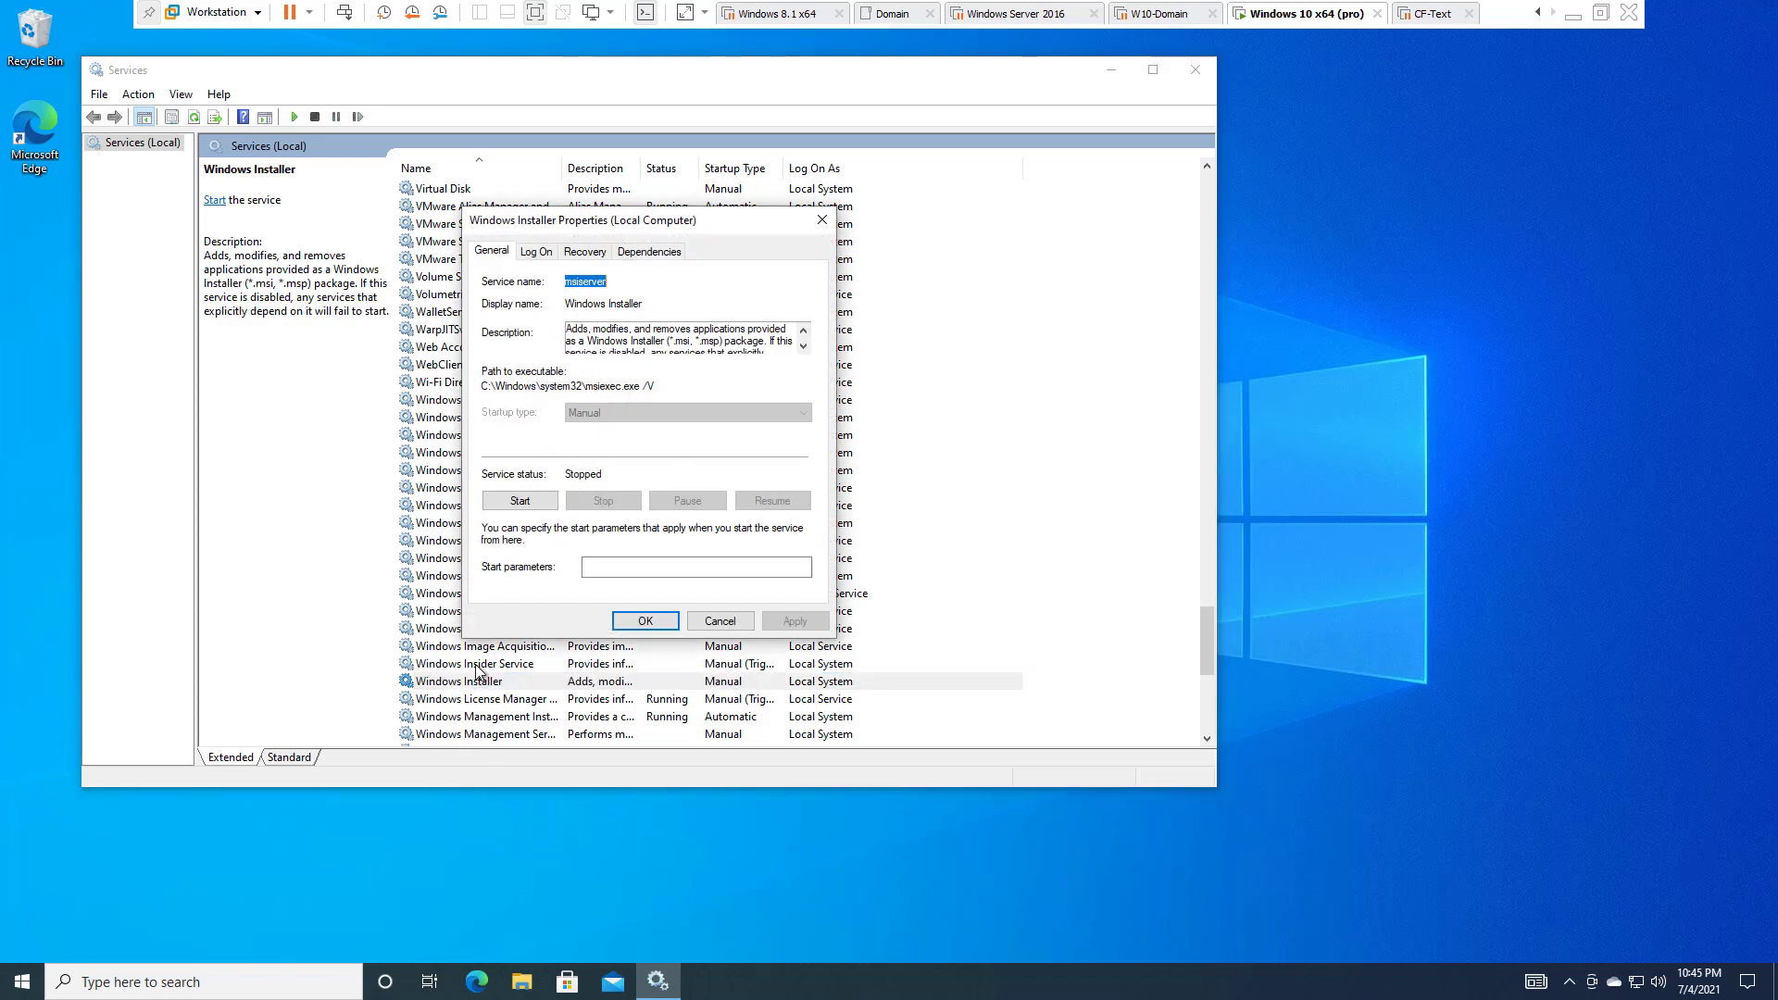
click(639, 252)
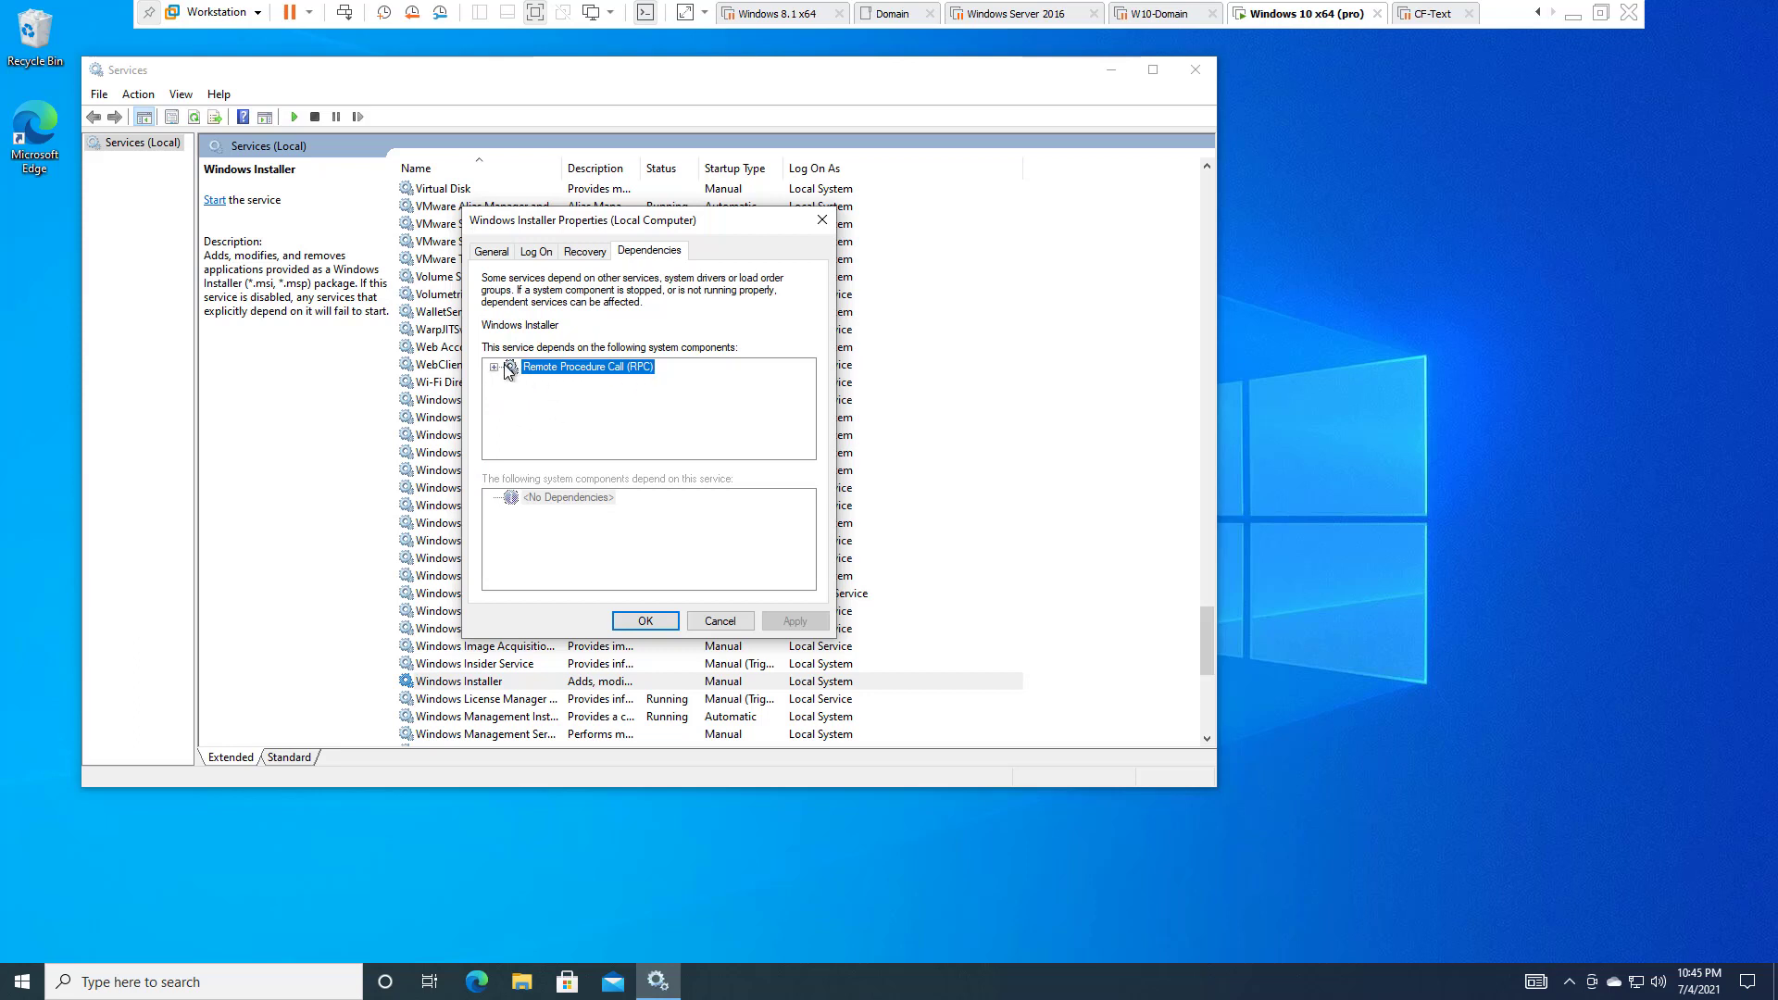
double_click(506, 373)
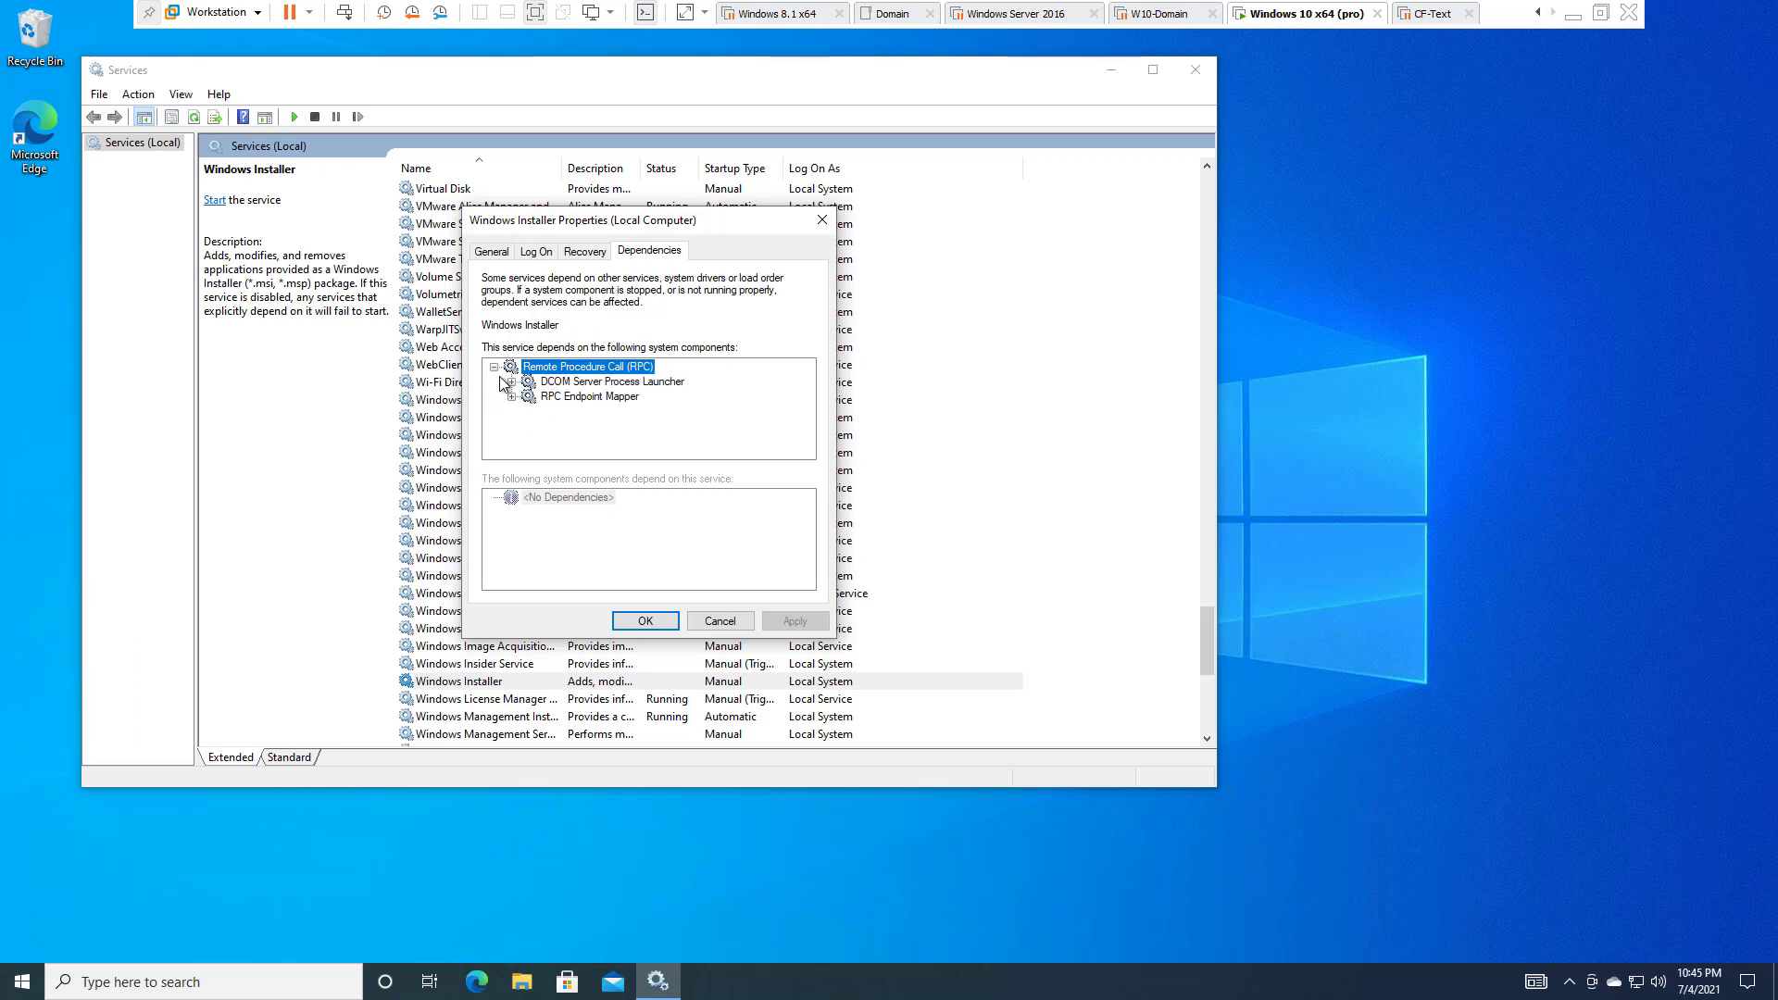
click(589, 383)
click(580, 399)
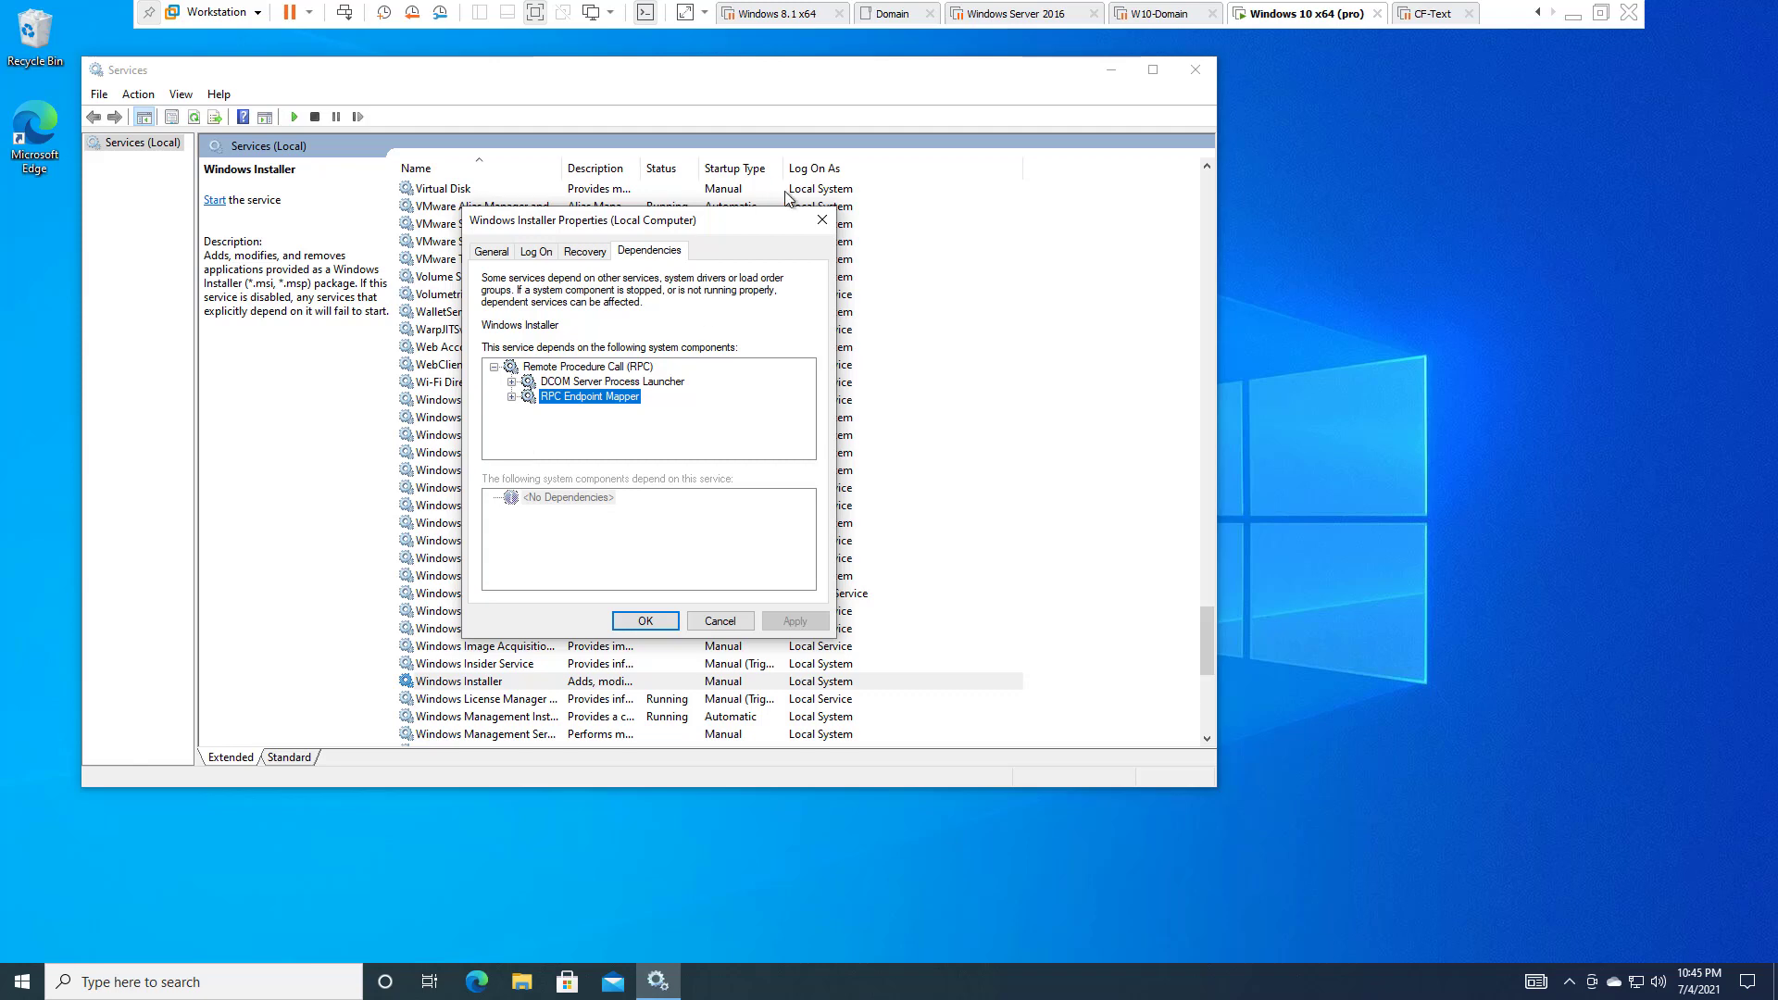
click(821, 220)
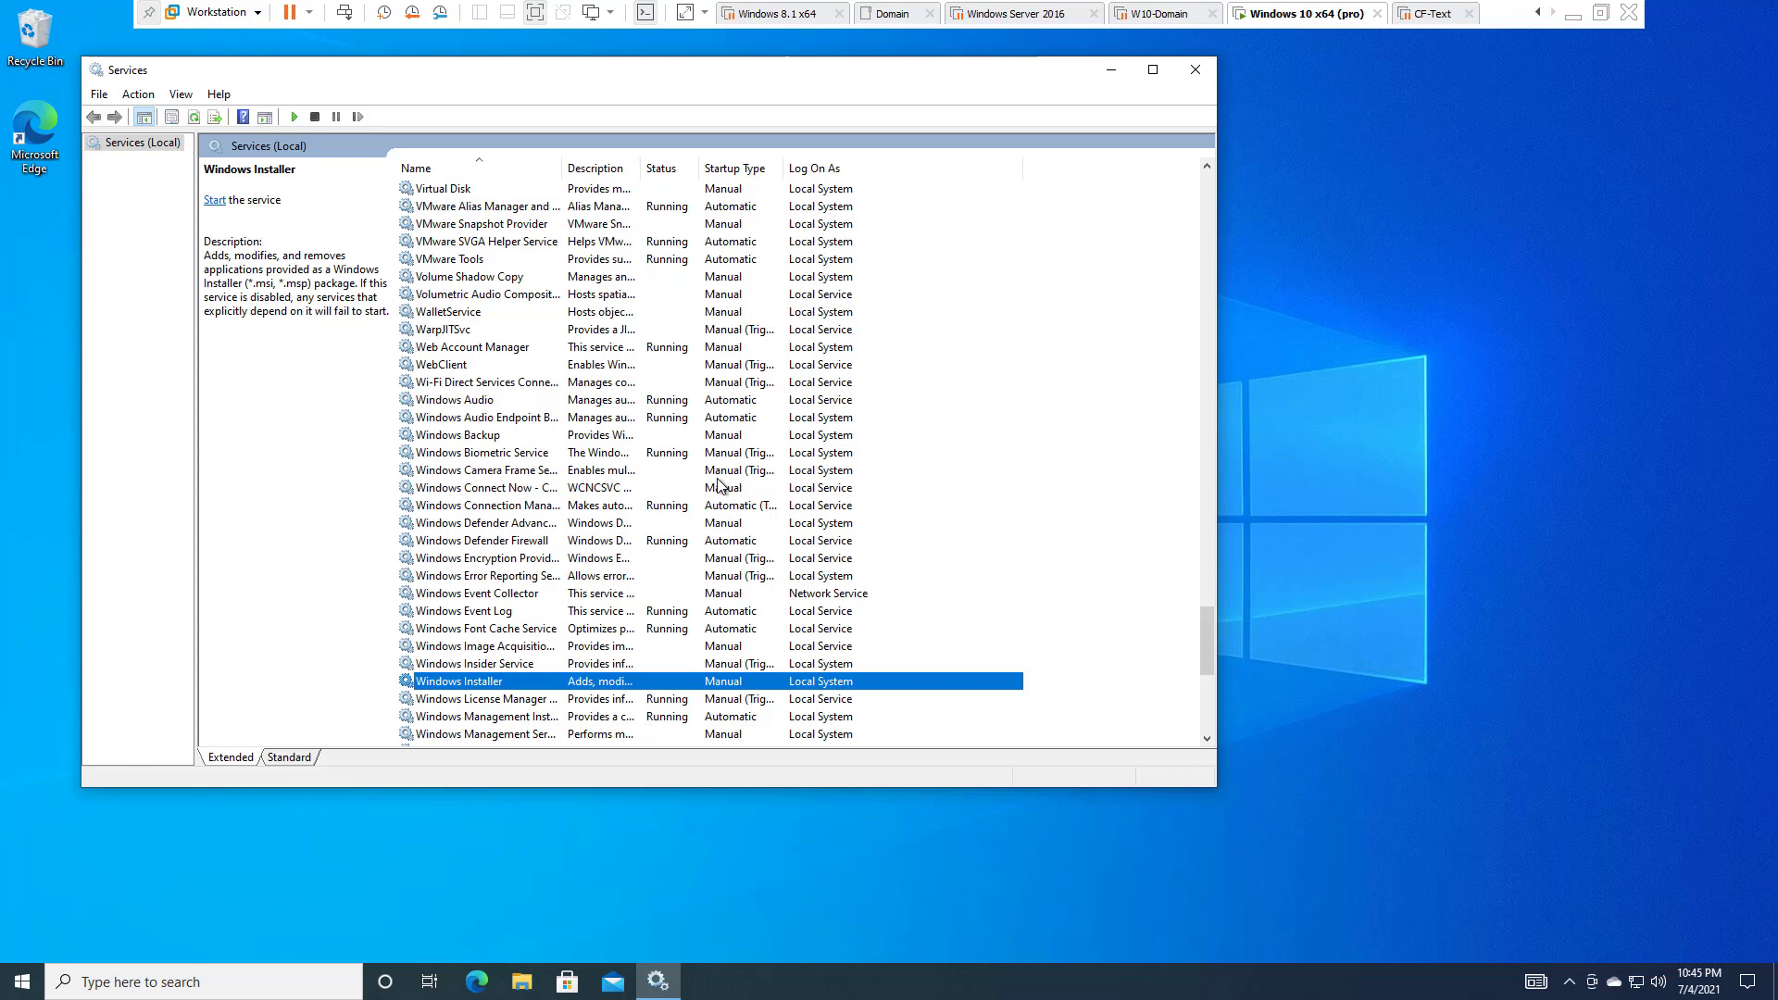
- Reopen the Windows Installer service's properties, check its log-on account settings and close them without changes
double_click(477, 683)
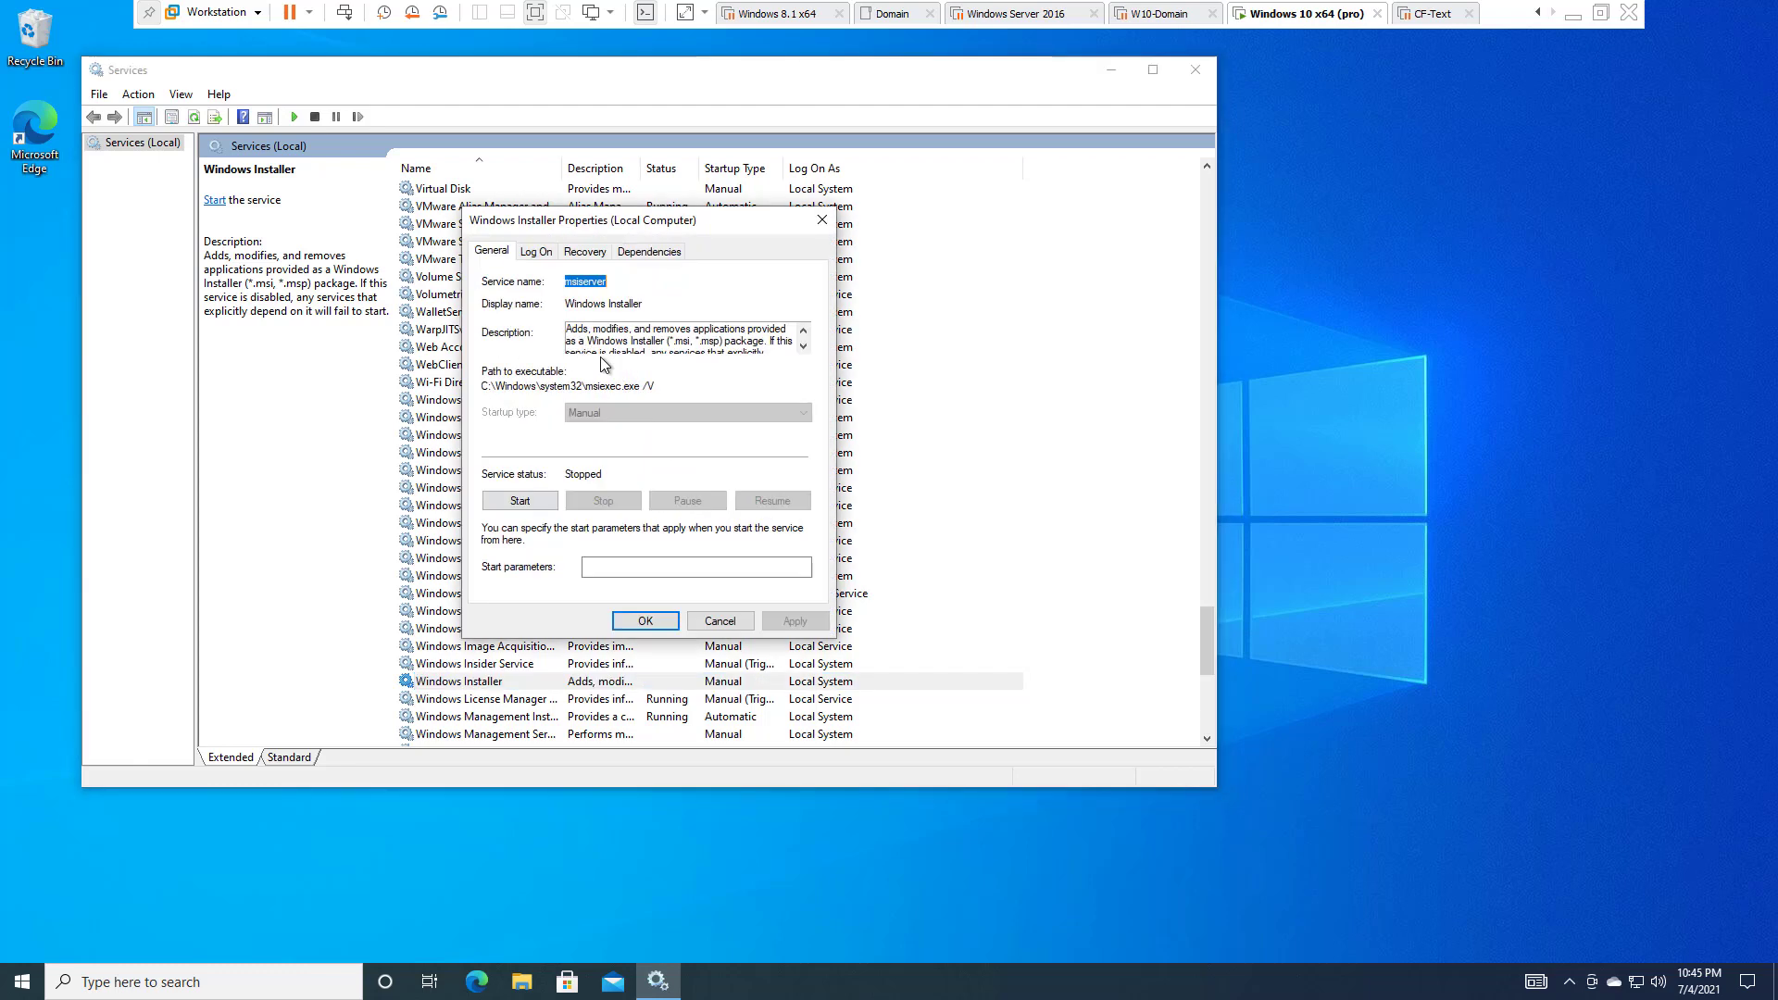
click(537, 252)
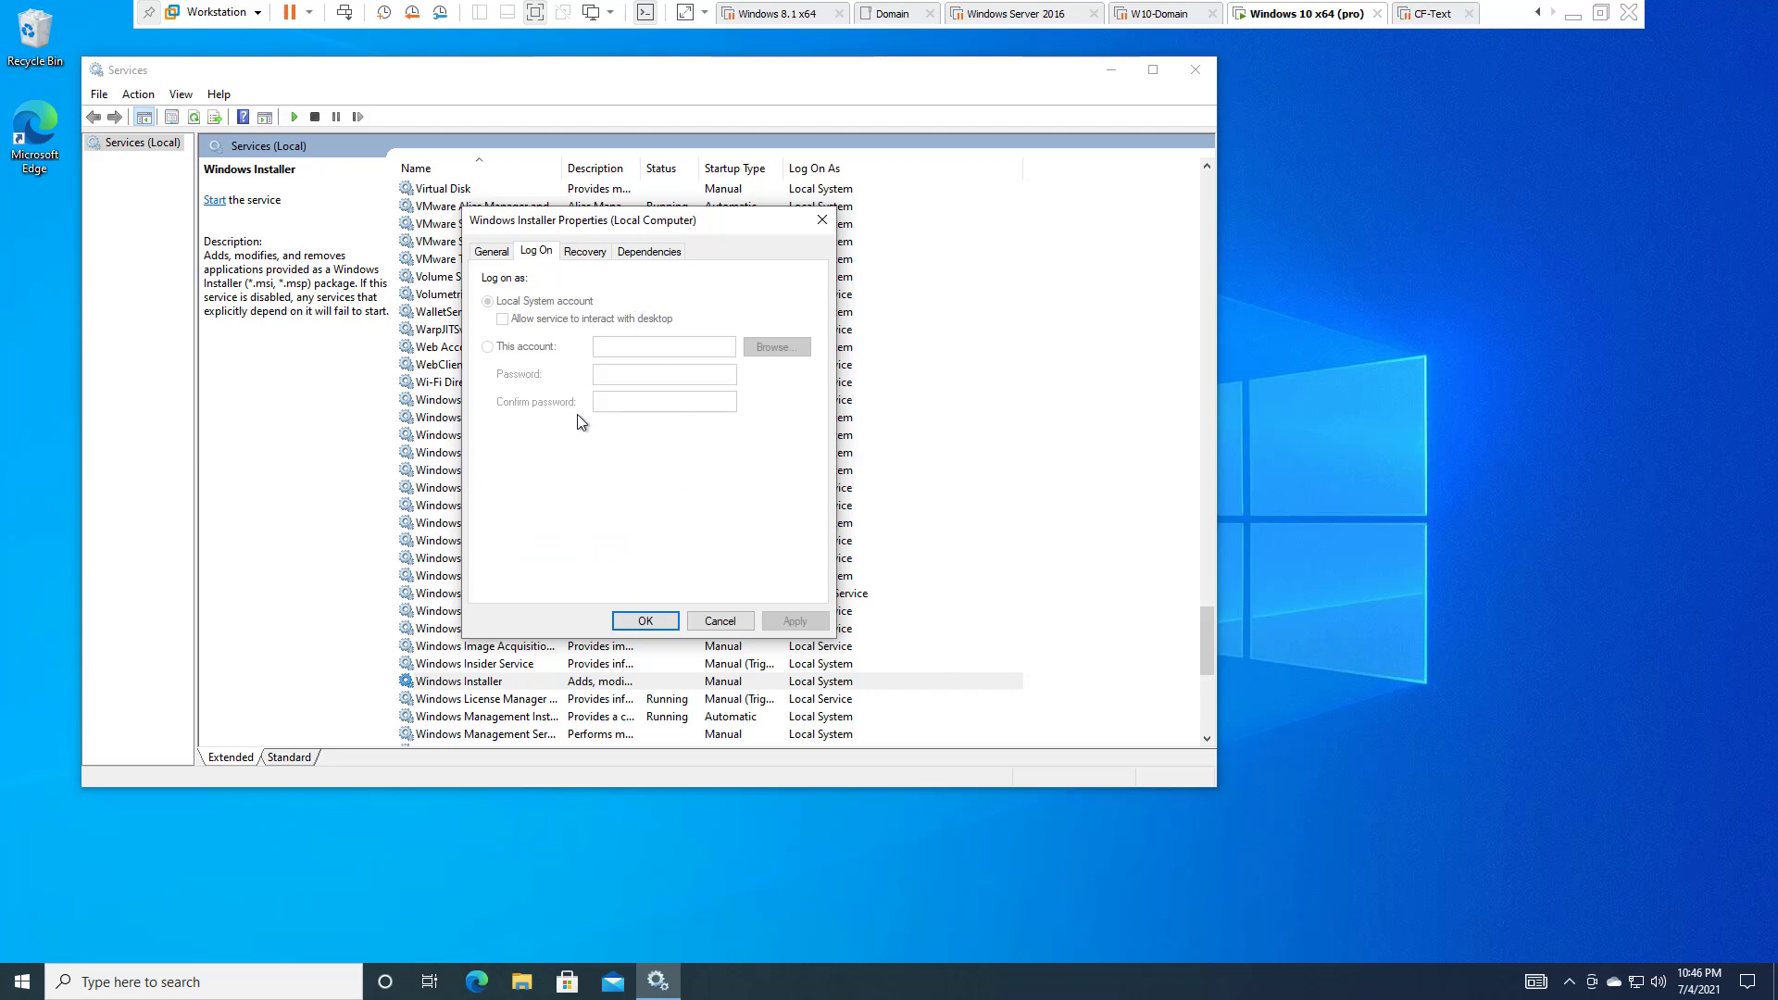
click(720, 620)
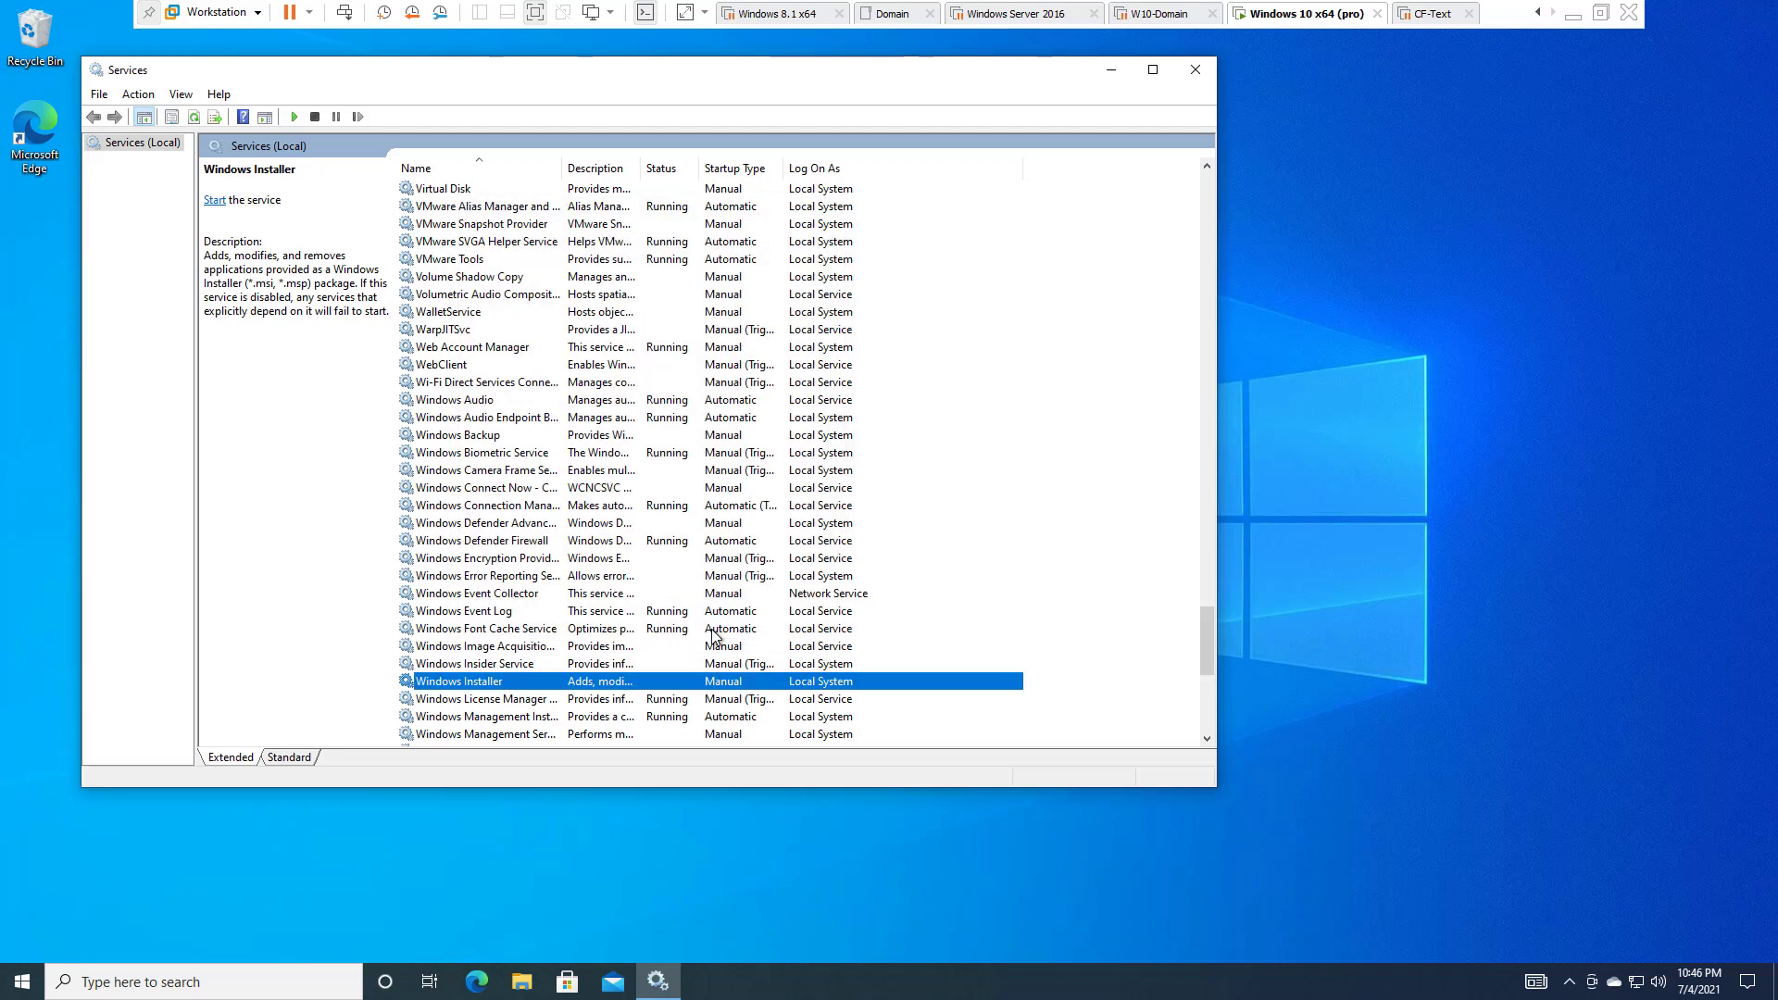
- Widen the Description column of the services list so that longer service descriptions can be read
scroll(737, 542, up, 1)
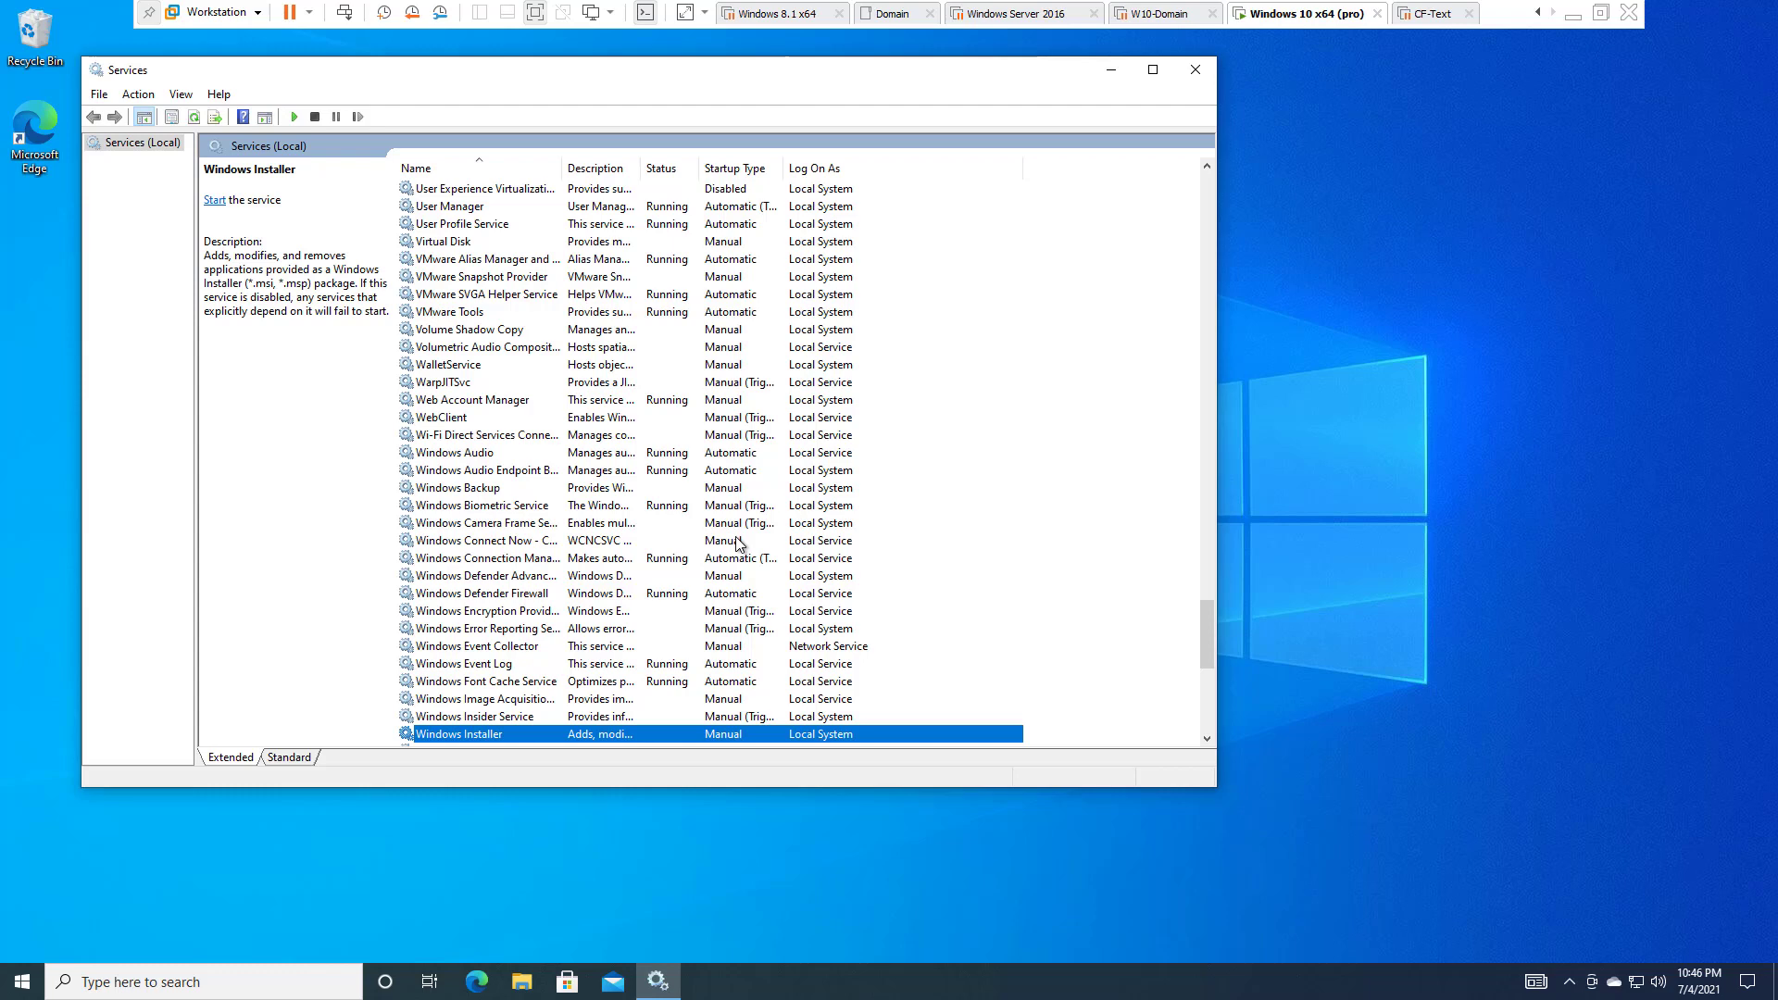
drag(643, 169, 962, 287)
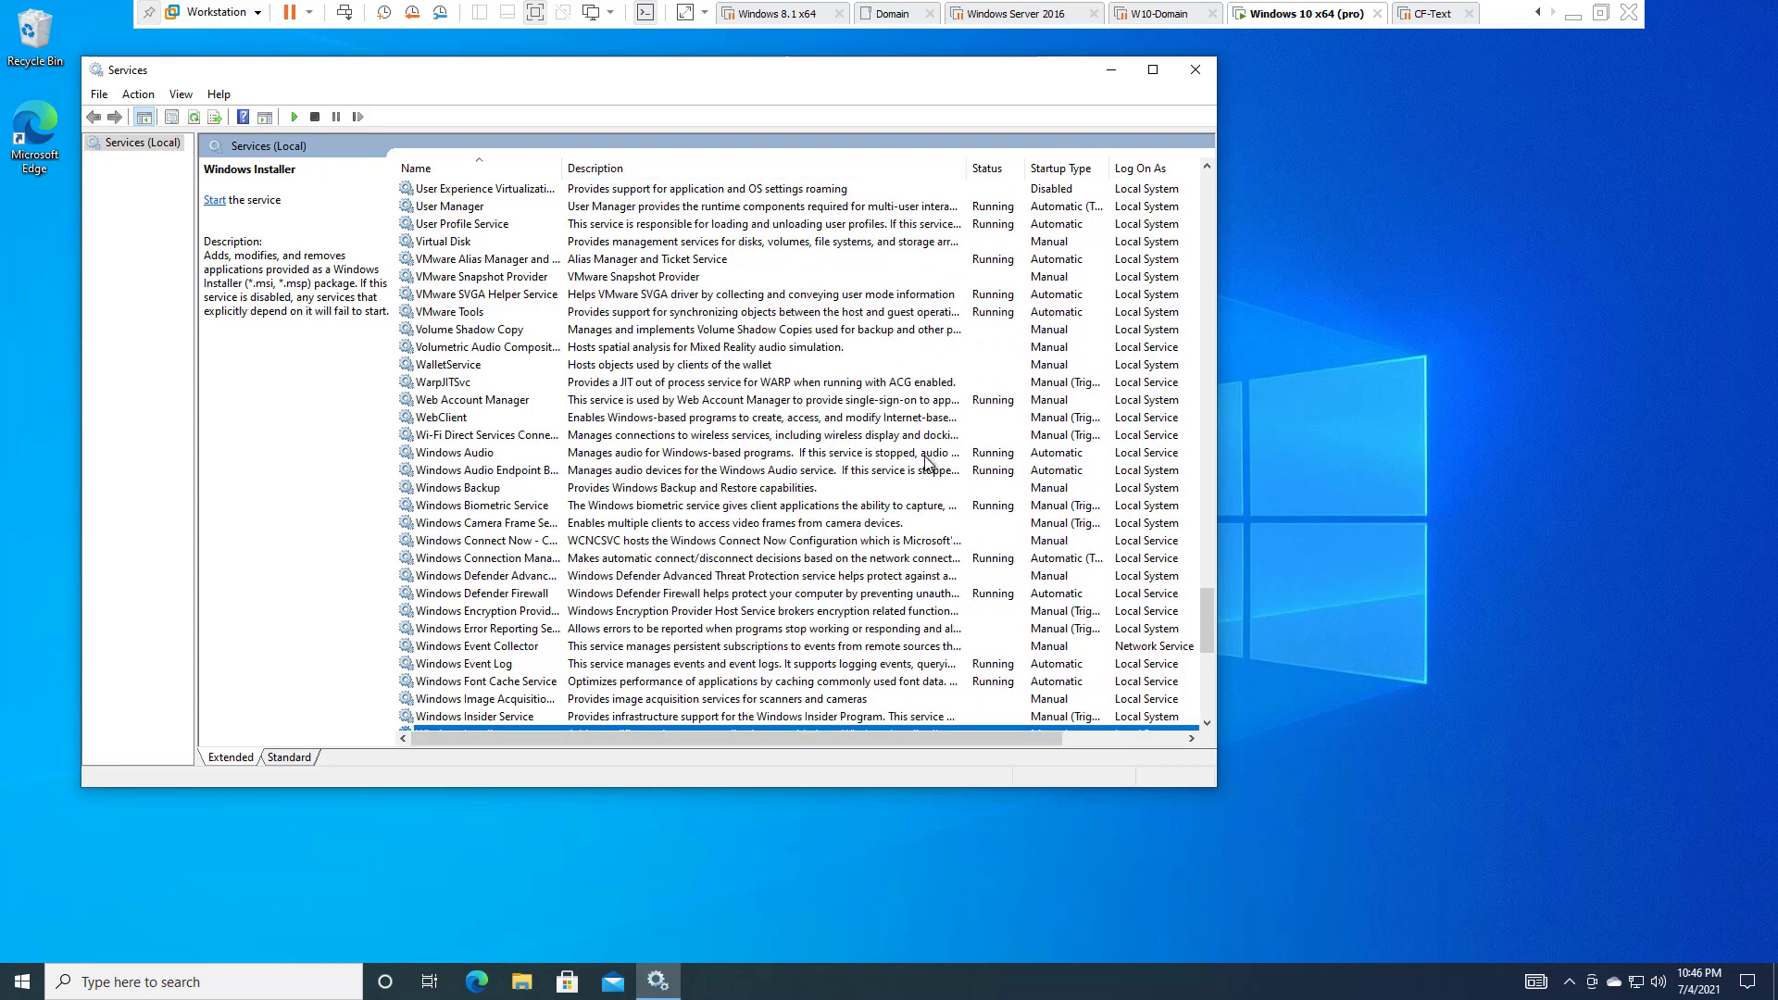
scroll(931, 470, down, 2)
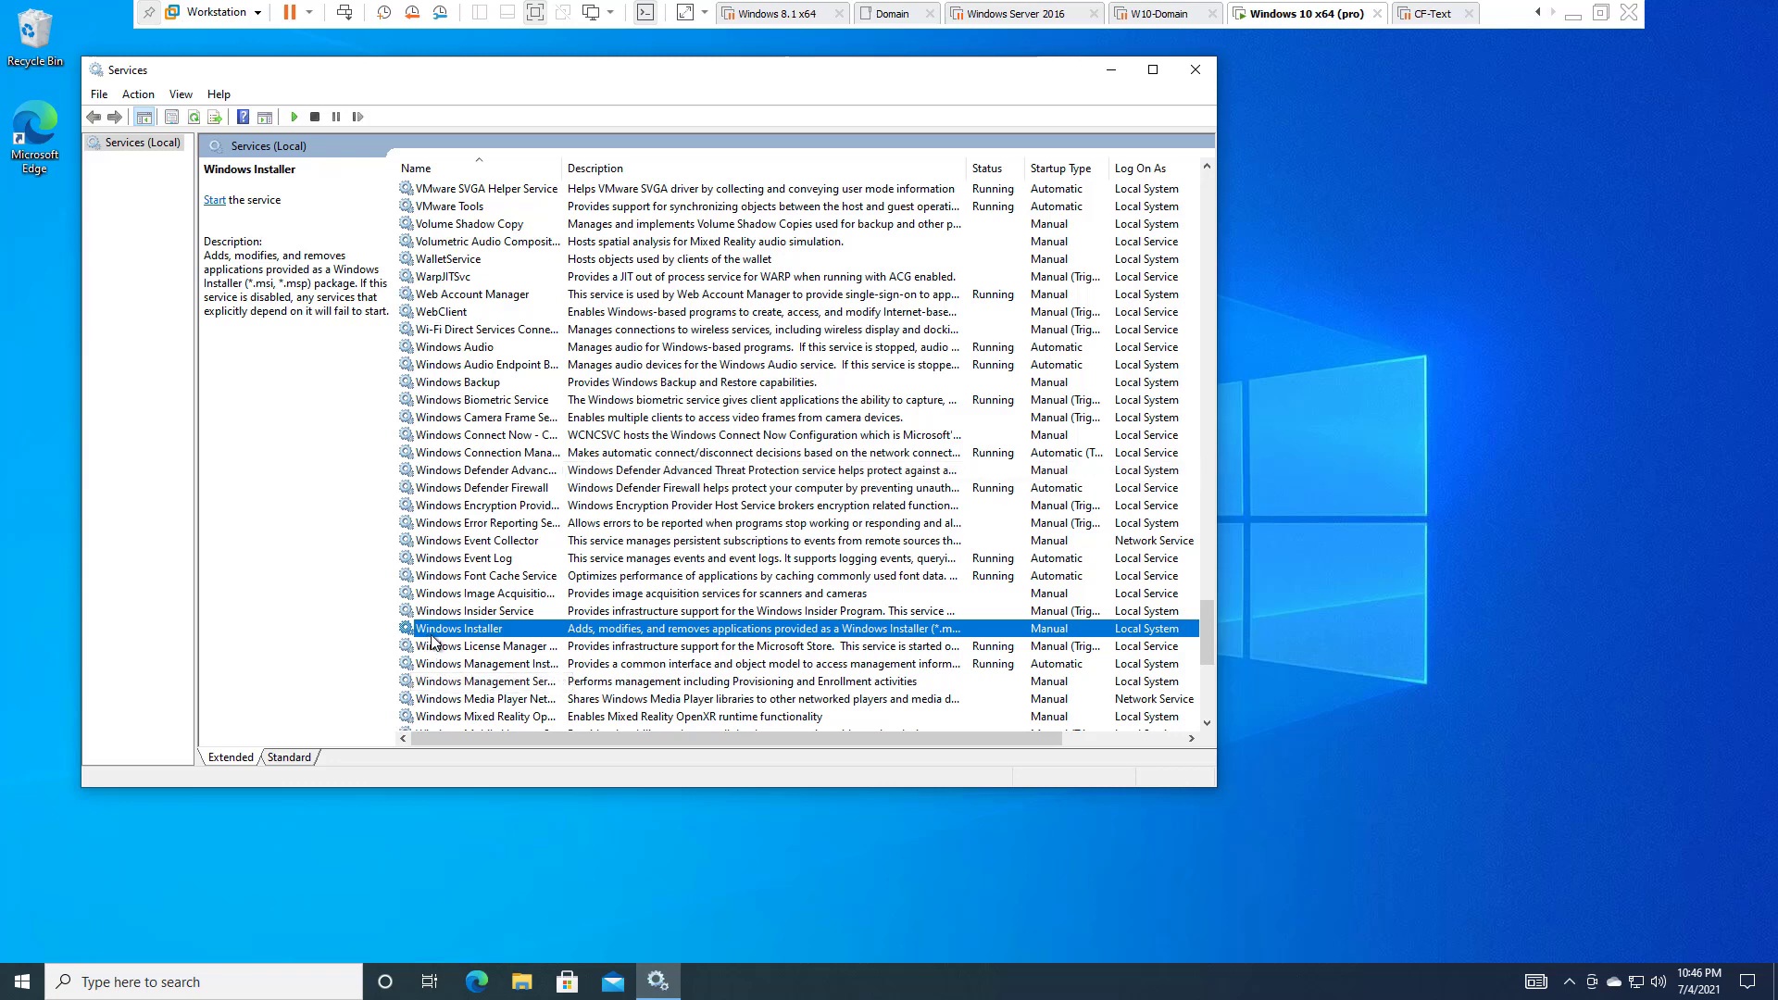